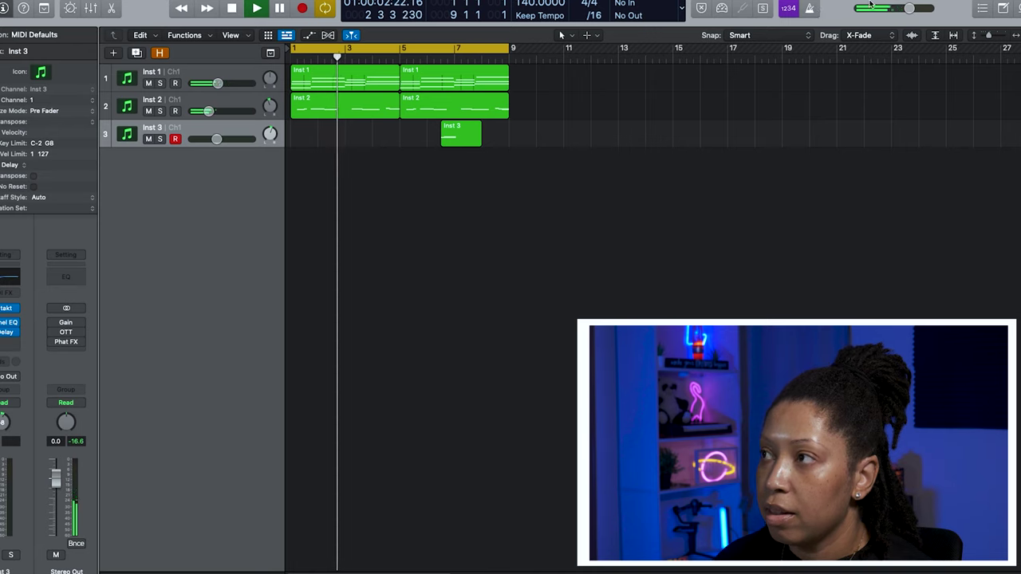
Step: Raise the master output volume while auditioning the loop, and select the Inst 1 track
left_click_drag(916, 9, 933, 12)
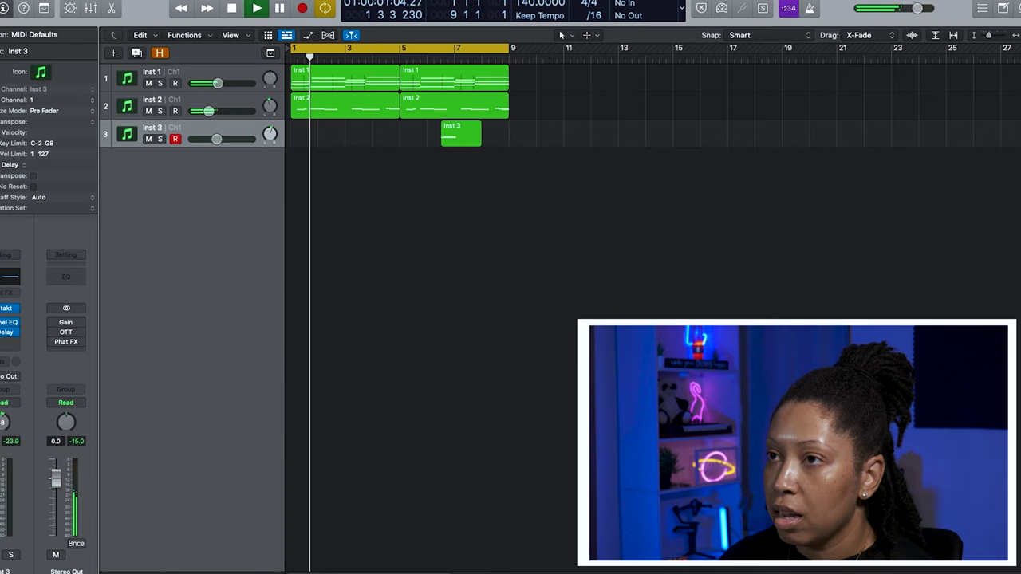
key("space")
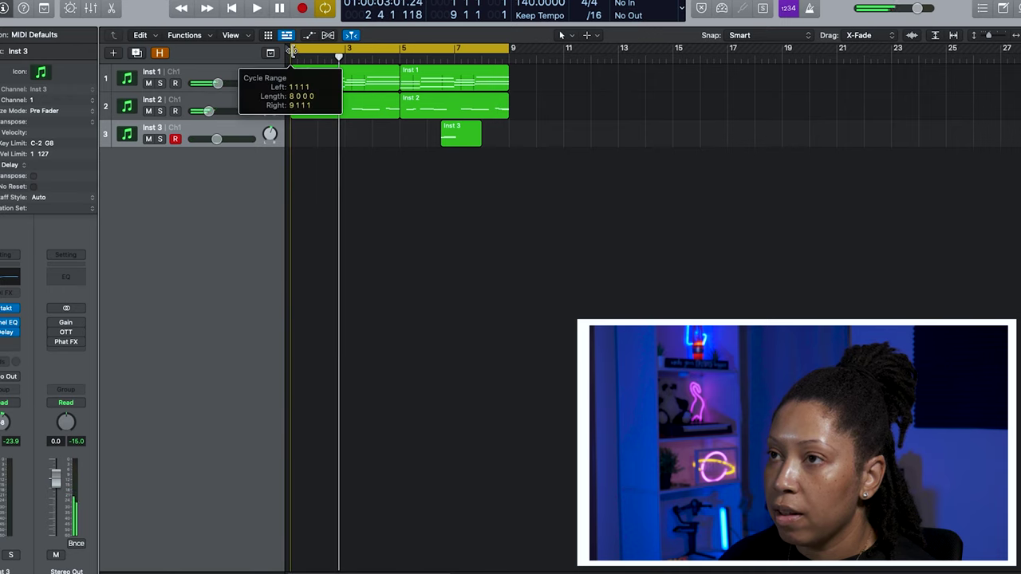
key("space")
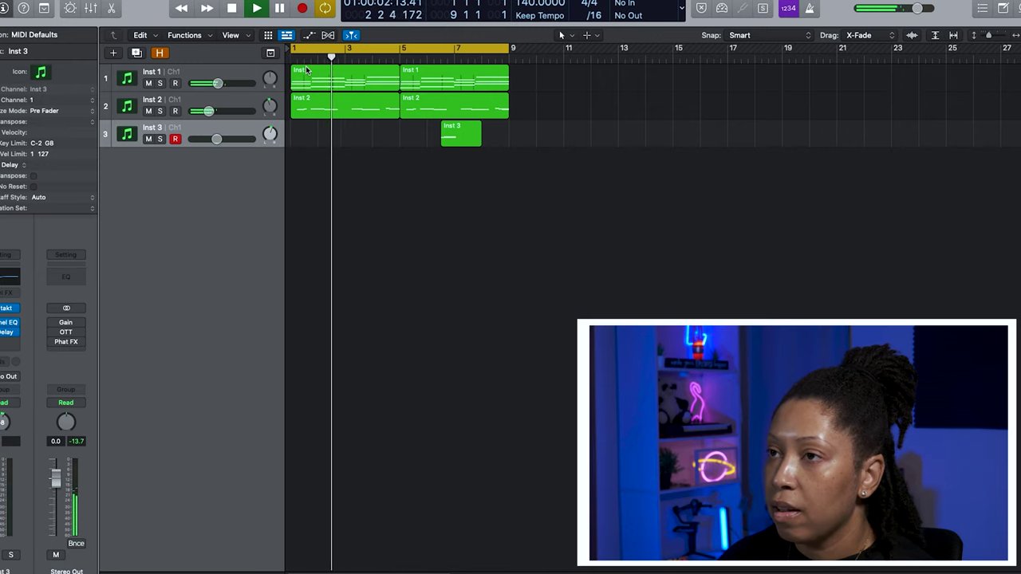
left_click(305, 70)
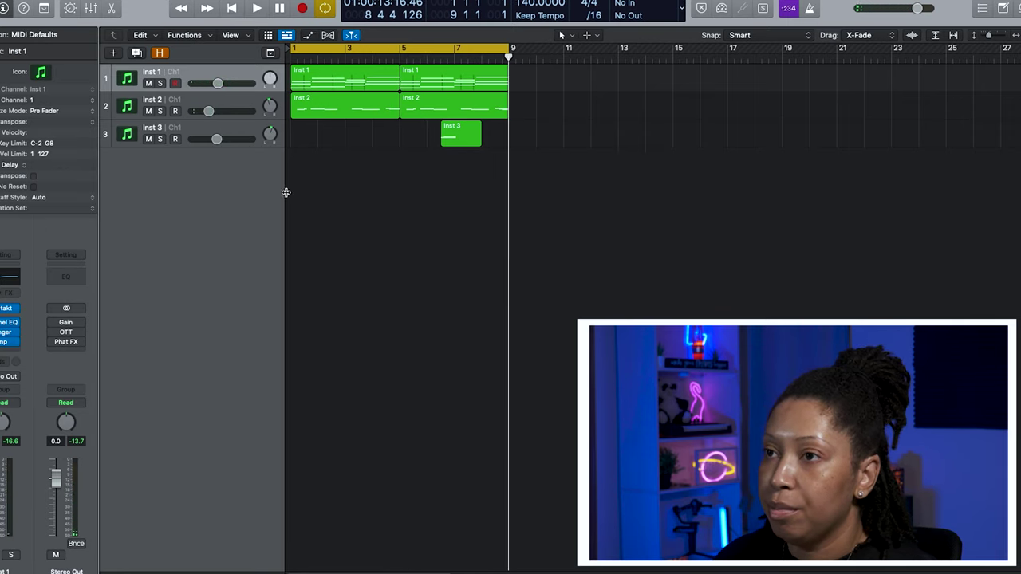
Step: Add a software instrument track below Inst 3 and load Arturia Pigments as its instrument
double_click(189, 199)
left_click(5, 308)
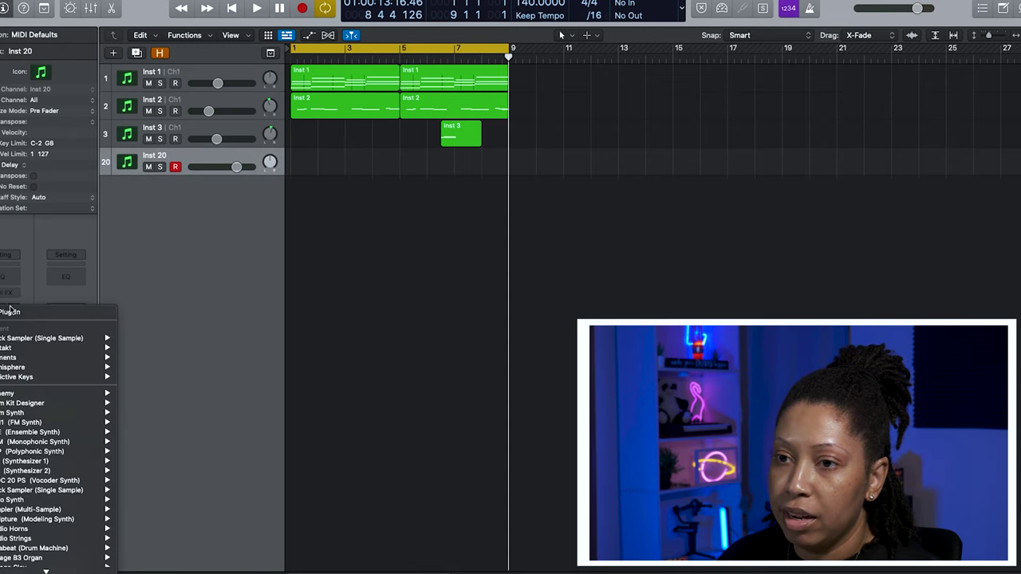
mouse_move(47, 560)
mouse_move(173, 402)
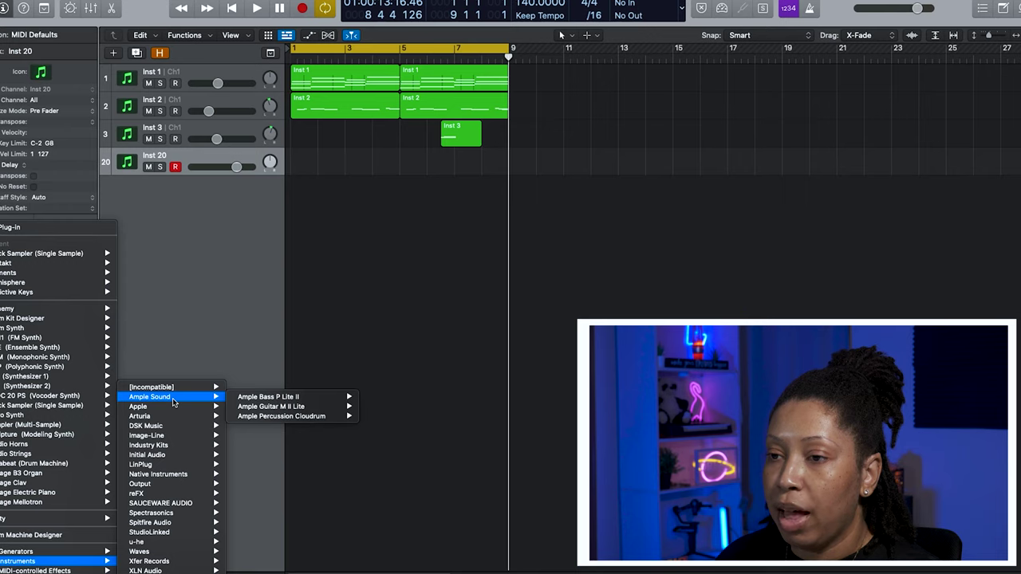
mouse_move(172, 420)
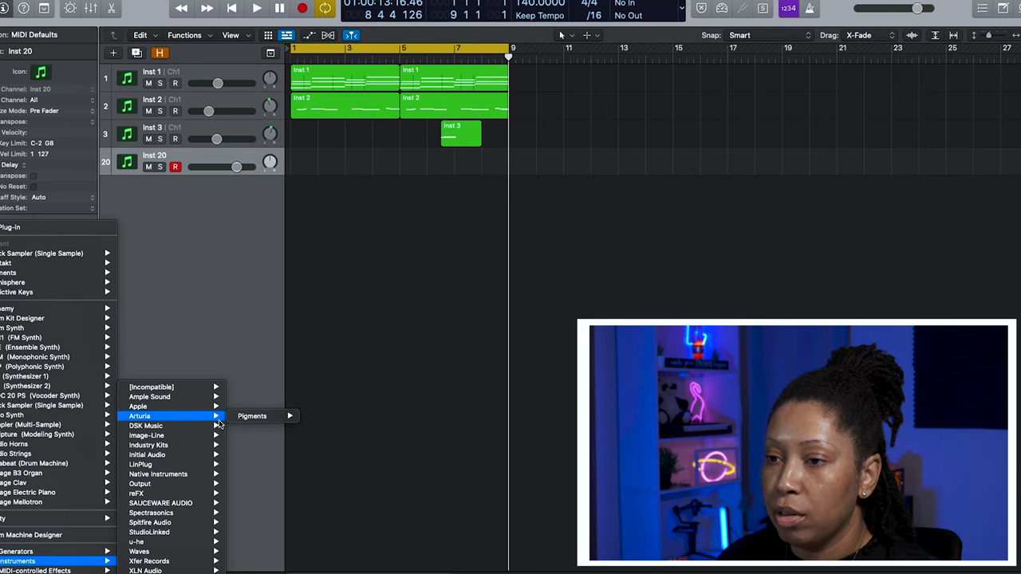
left_click(247, 418)
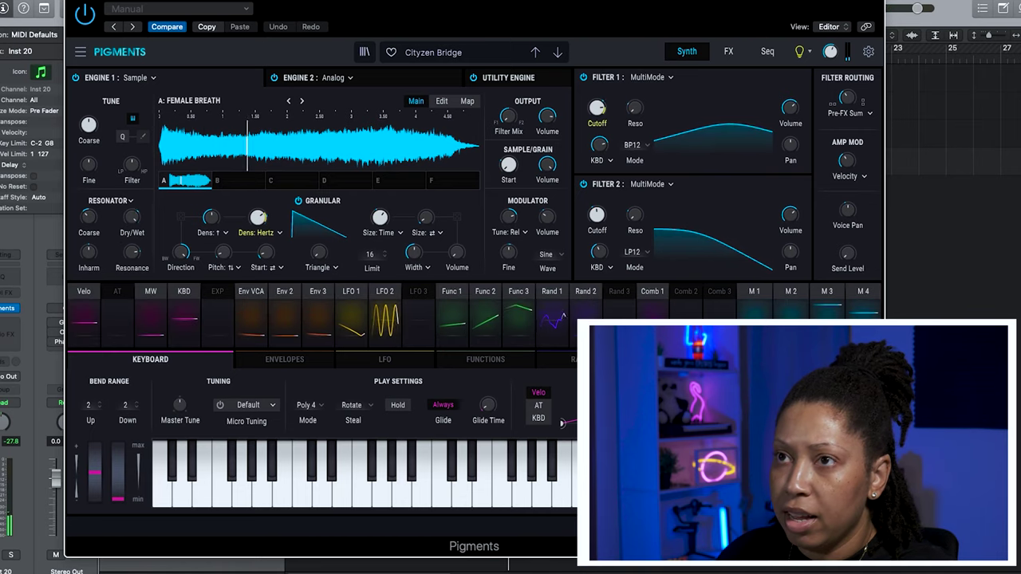
Step: Browse the Pigments presets from Cityzen Bridge through Classic Pad to Coherence and close the plug-in window
left_click(557, 52)
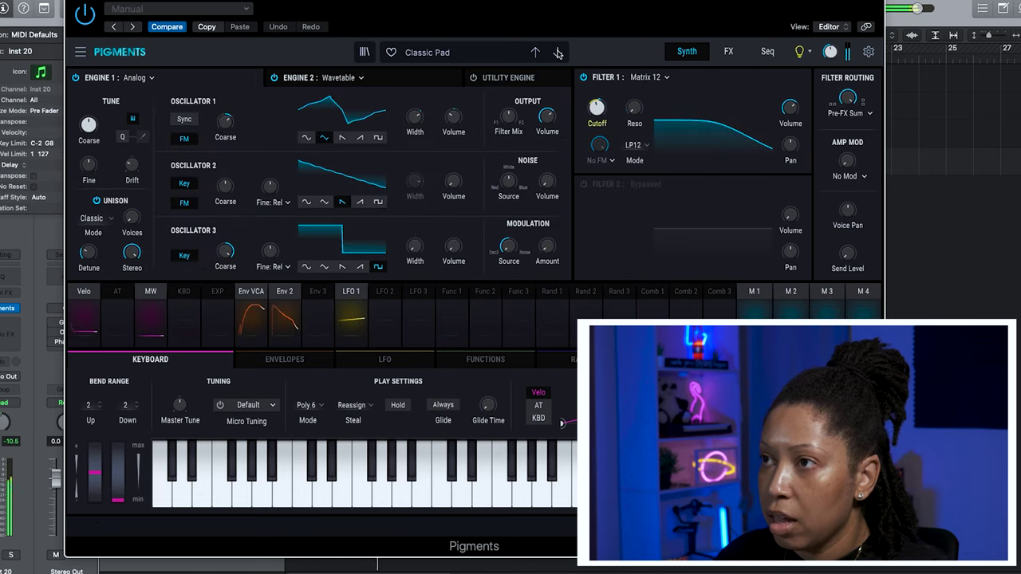
left_click(557, 53)
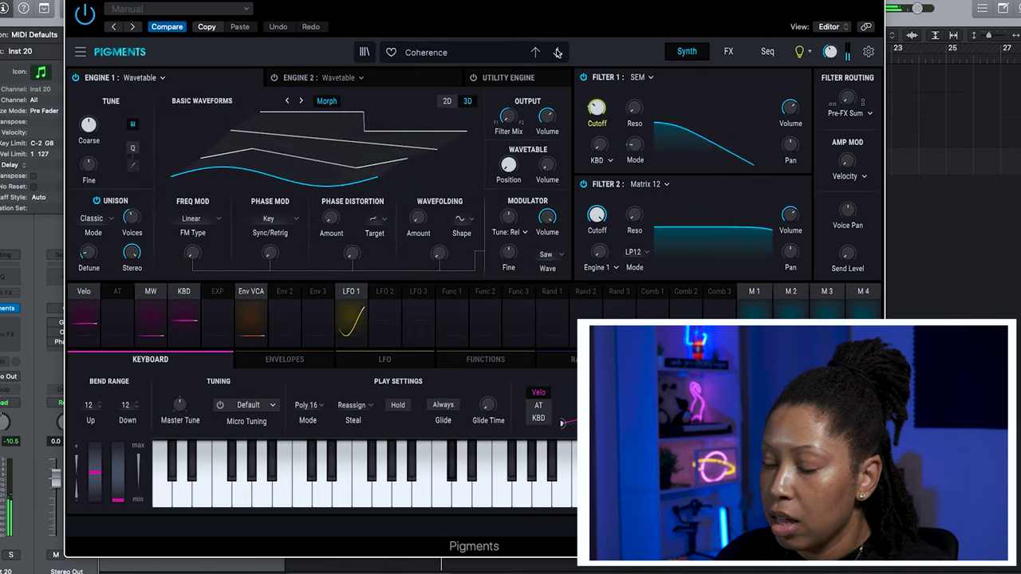
left_click(76, 1)
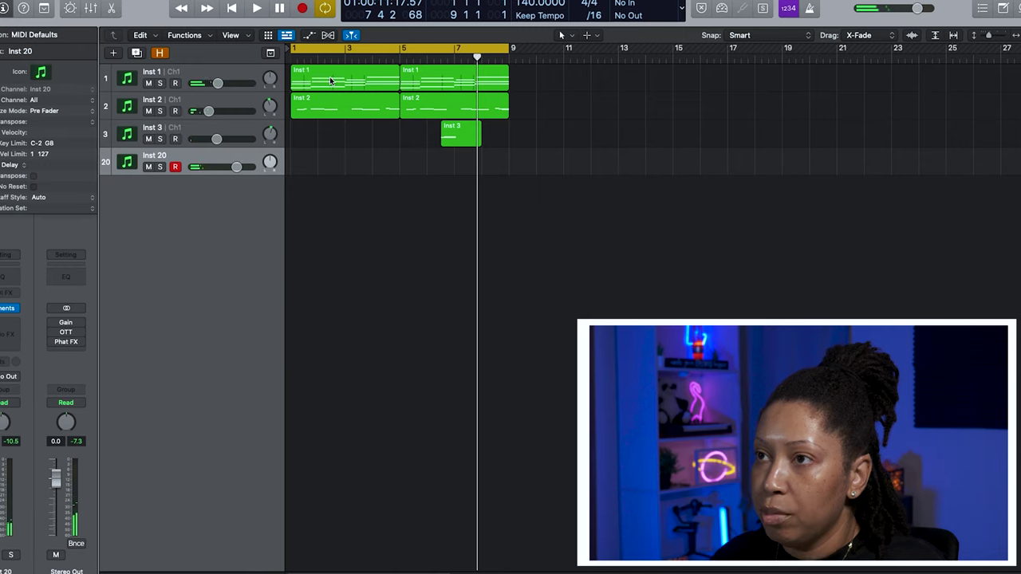
Step: Copy the first Inst 1 region onto the Inst 20 track at bar 1 and play the loop from the start
left_click_drag(330, 80, 333, 162)
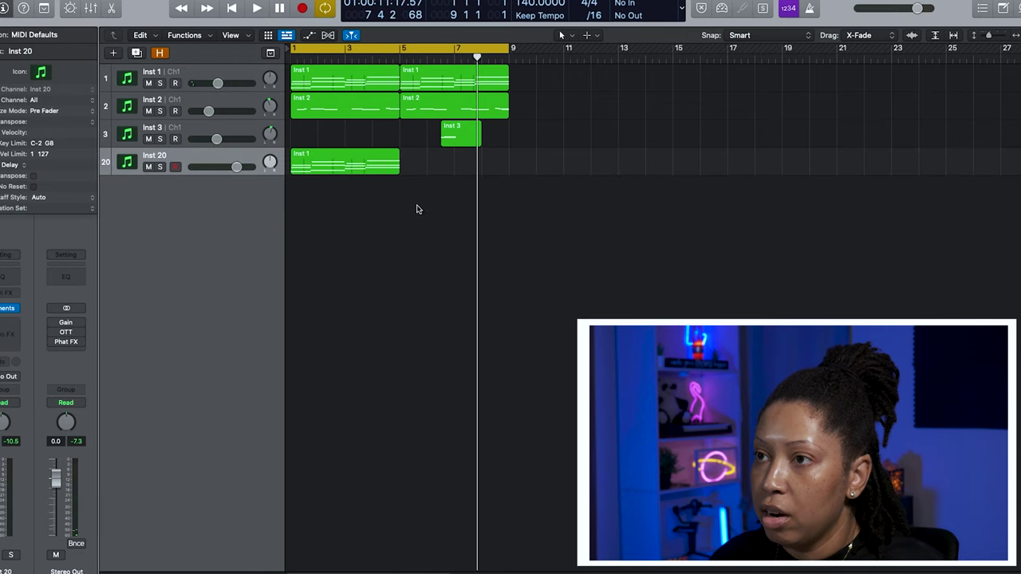
key("Return")
key("space")
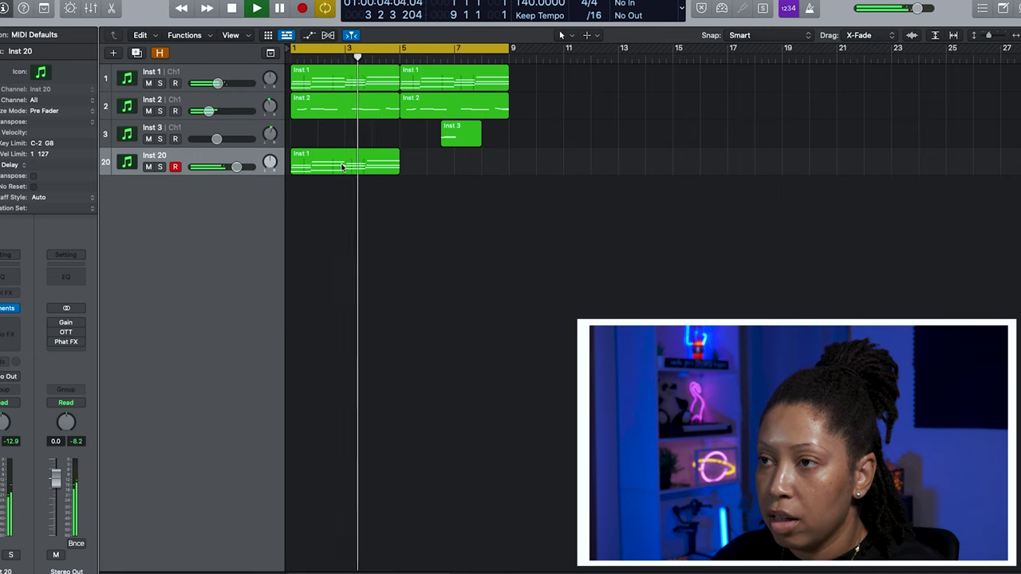
Step: Open the copied region on Inst 20 for note editing and move the late notes of the first chord to the start of bar 1
double_click(342, 166)
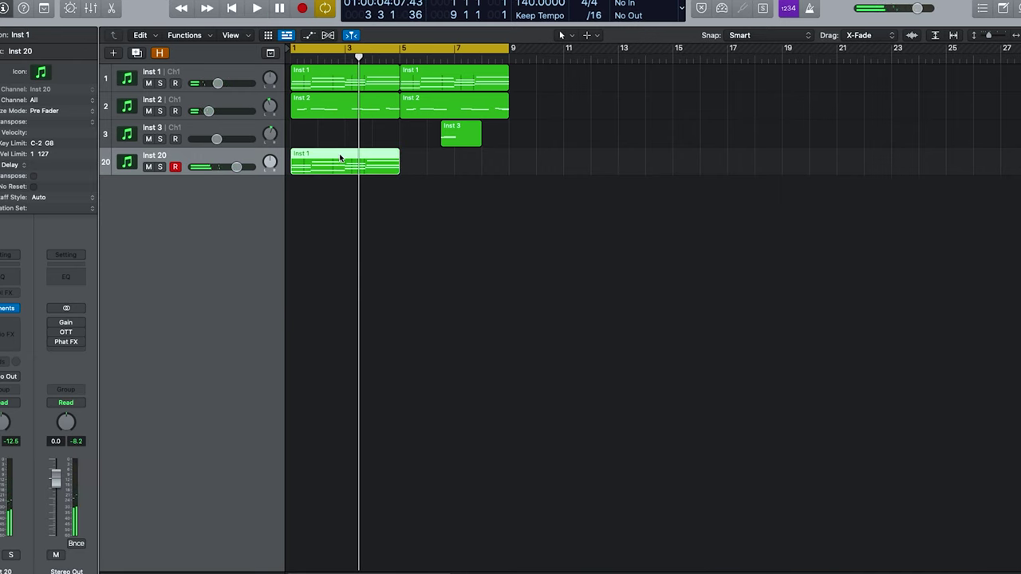
left_click(370, 468)
scroll(308, 490, "down", 3)
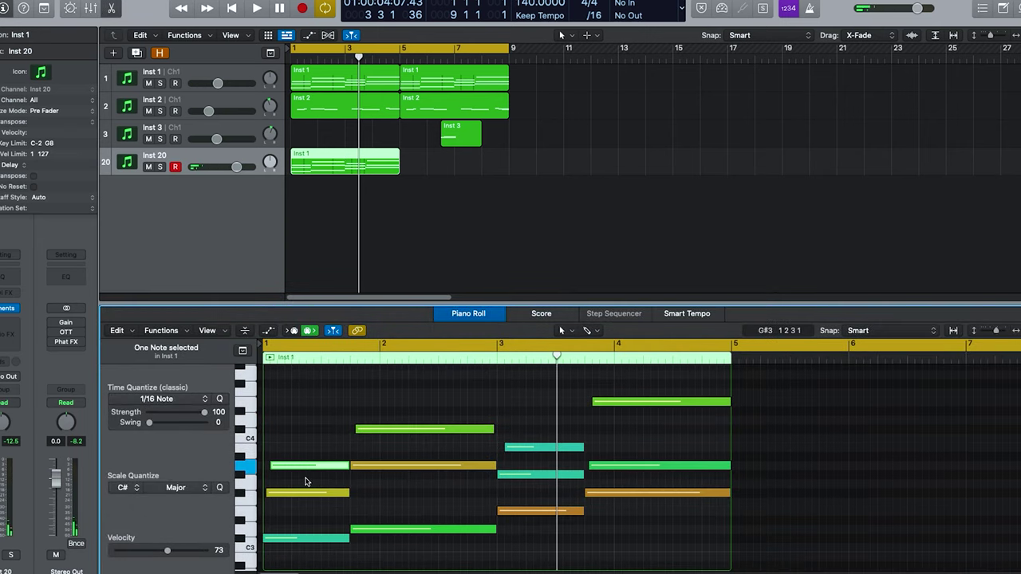
left_click(302, 480)
left_click_drag(289, 498, 281, 496)
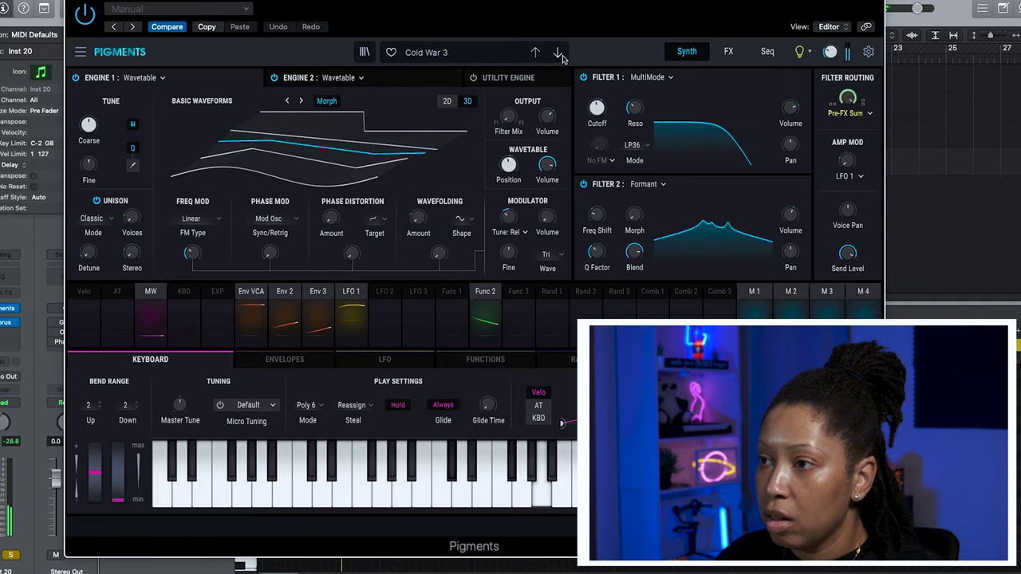
Step: Advance Pigments to the preset after Cold War 3, and enable the low-cut band in Inst 20's Channel EQ, raising its cutoff frequency
left_click(559, 54)
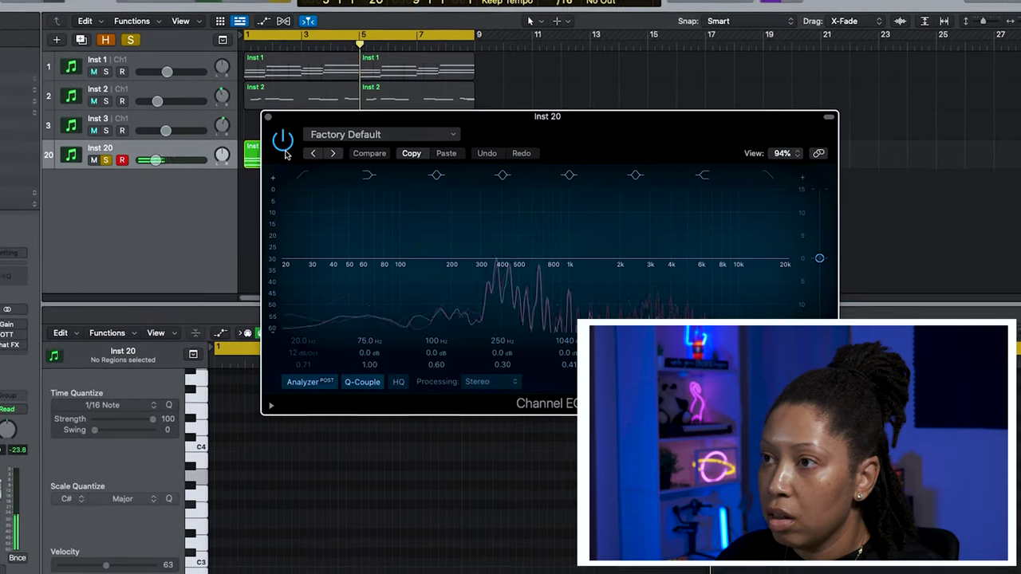
left_click(303, 174)
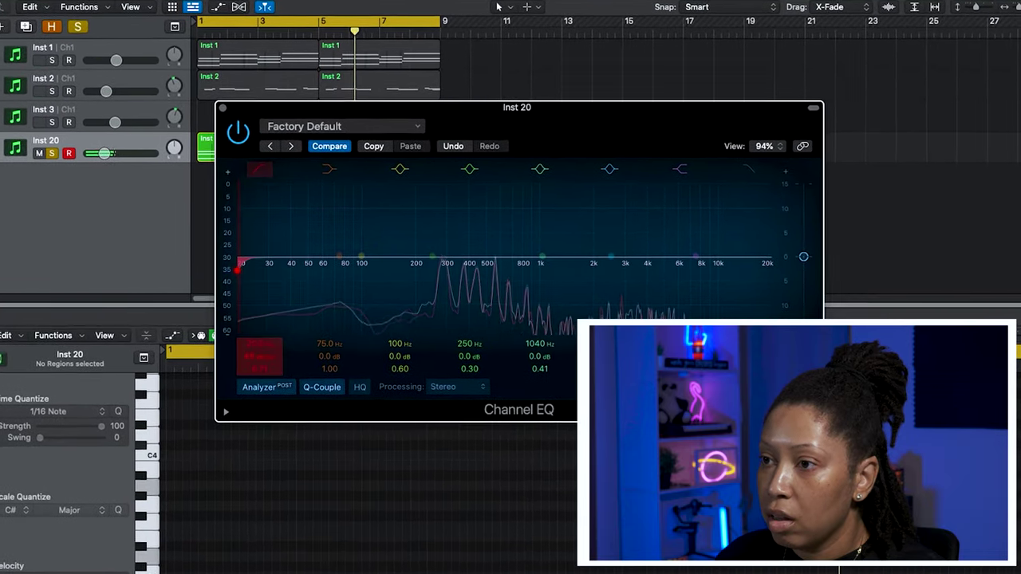
left_click_drag(256, 345, 255, 287)
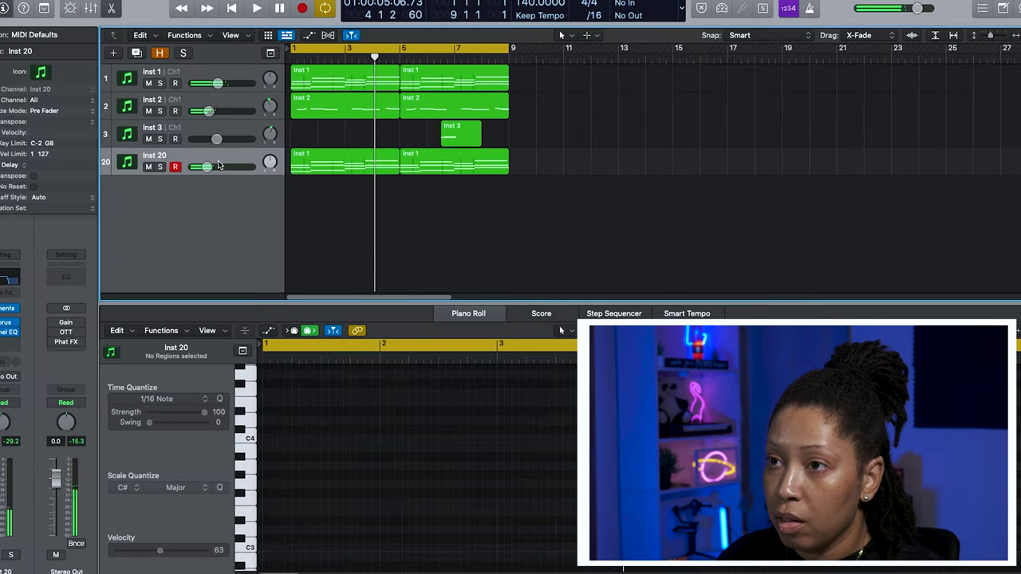
Step: Raise the Inst 20 track's volume and delete its second region, which starts at bar 5
left_click_drag(219, 165, 250, 165)
left_click(344, 169)
left_click_drag(464, 213, 359, 169)
left_click(441, 186)
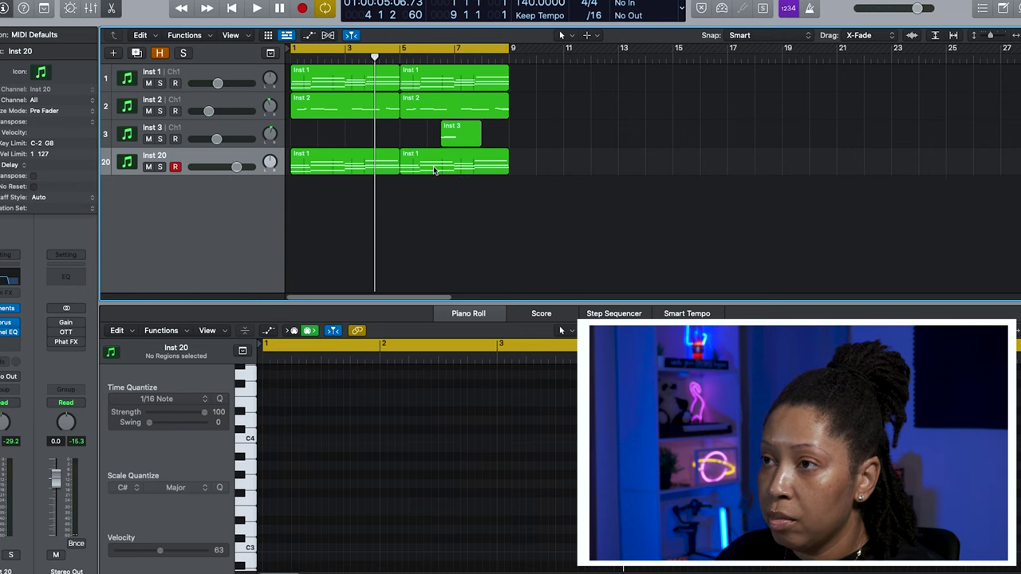
left_click(435, 170)
key("Delete")
Step: Bounce the Inst 20 region in place to a new track named PADF, muting the source
right_click(359, 168)
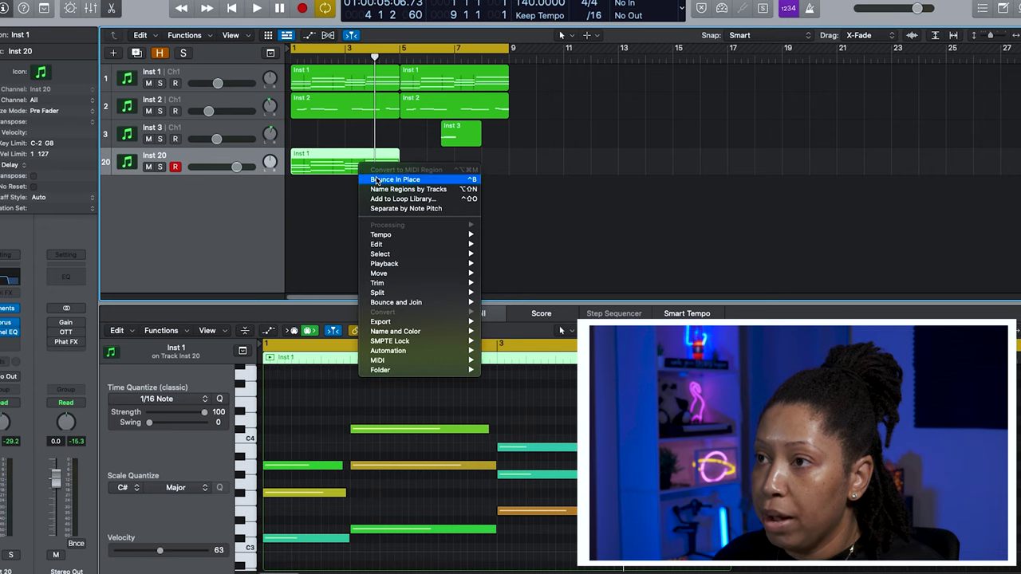
left_click(377, 181)
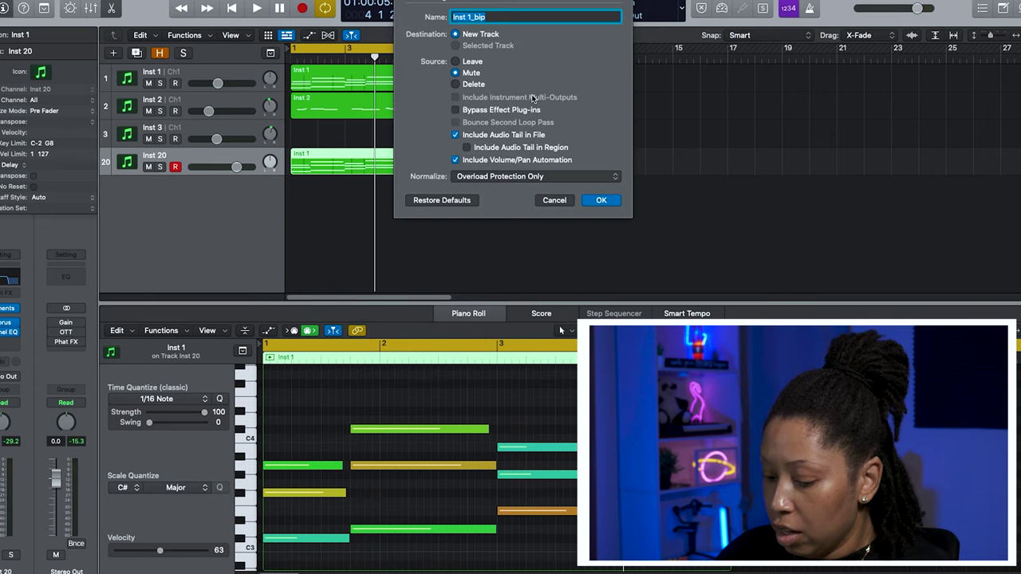
type("PA")
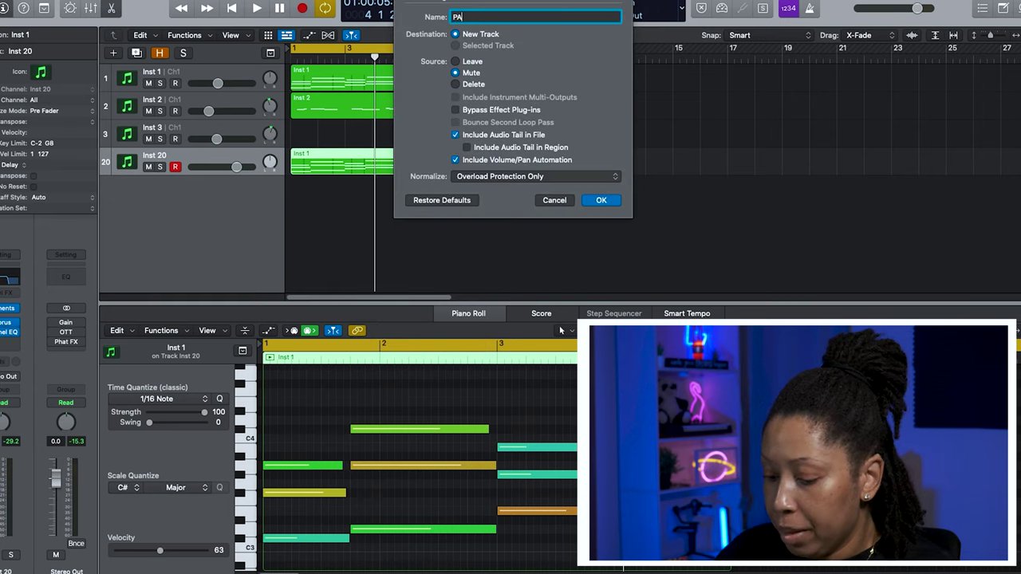
type("D")
key("Return")
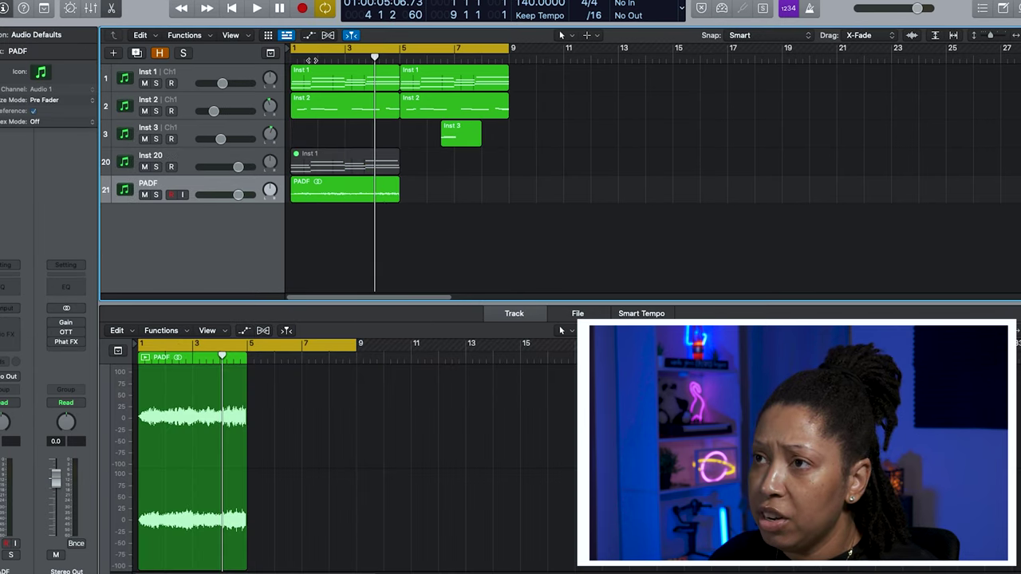
Step: Split the PADF region with the Scissors tool at bar 1 beat 4, bar 3 and bar 3 beat 4, and restore the Pointer tool
left_click(313, 58)
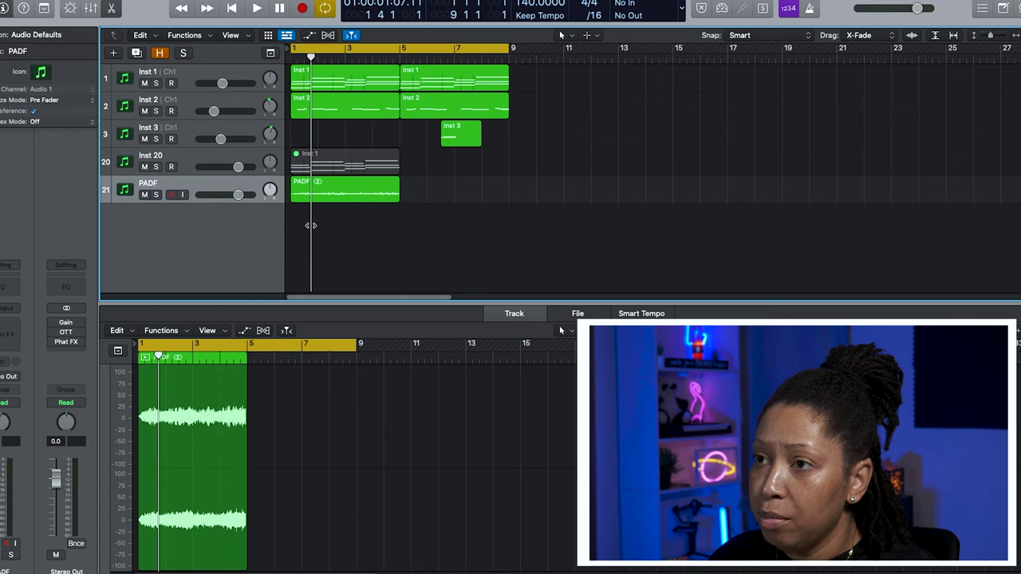
key("t")
key("i")
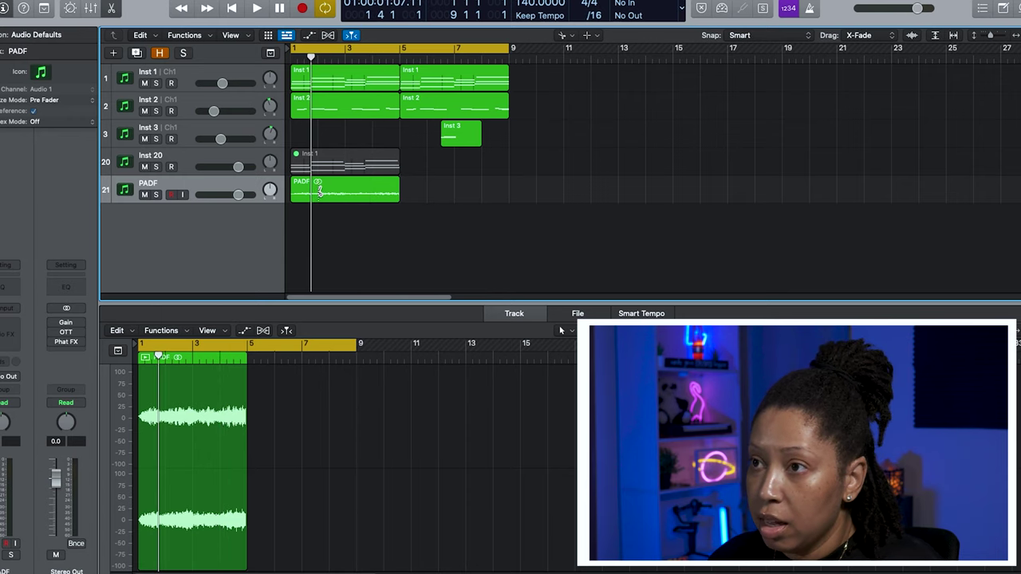
left_click(313, 190)
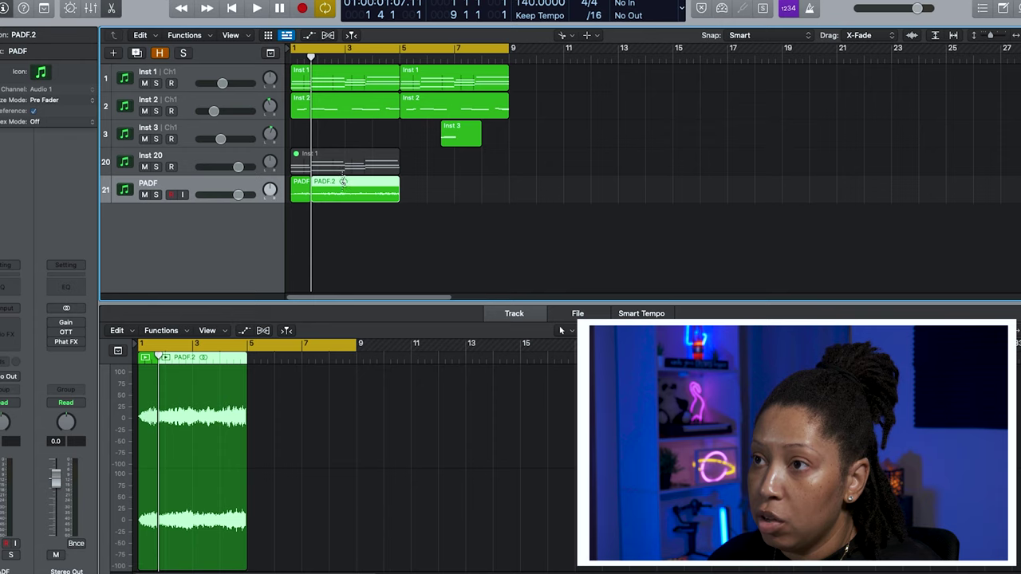
left_click(345, 183)
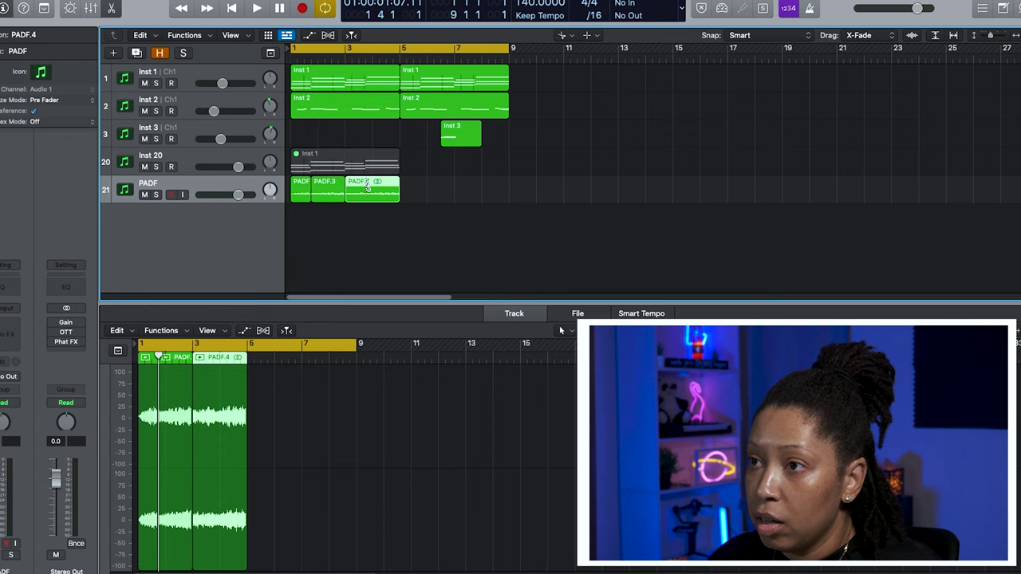
left_click(366, 187)
key("t")
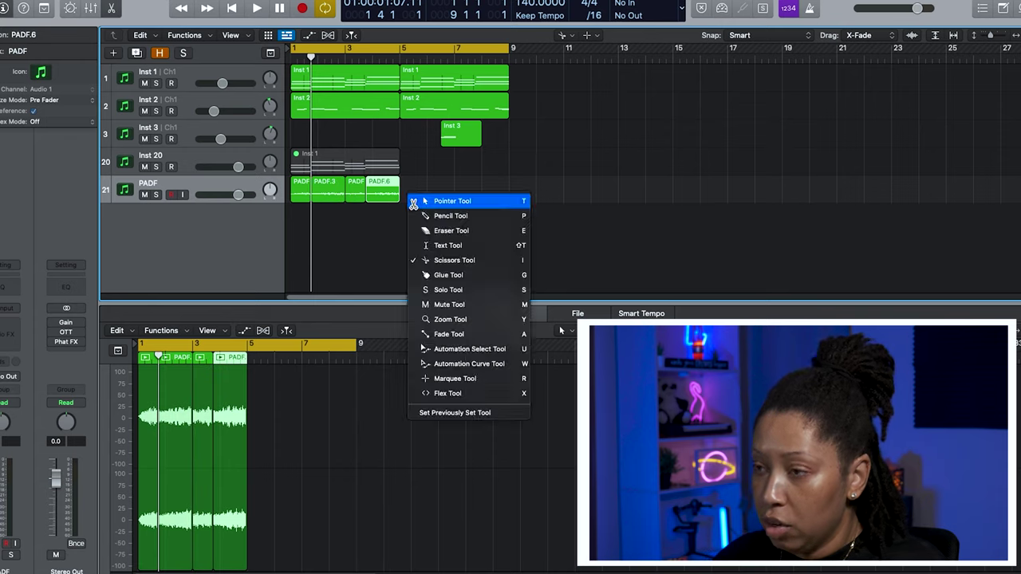
left_click(422, 200)
Step: Try reversing all four PADF regions and audition them with the loop
left_click_drag(385, 237, 292, 177)
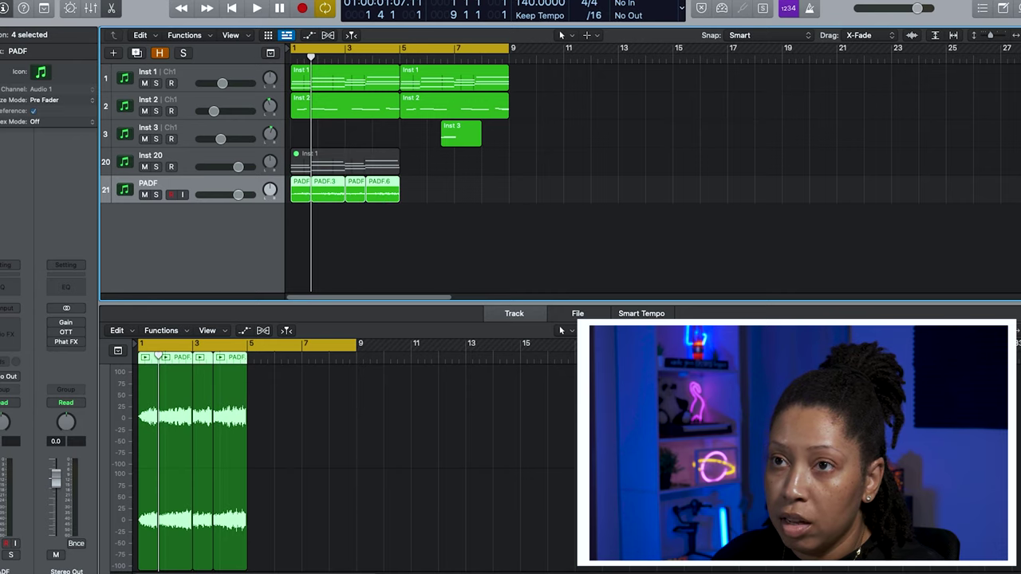
left_click(550, 245)
key("space")
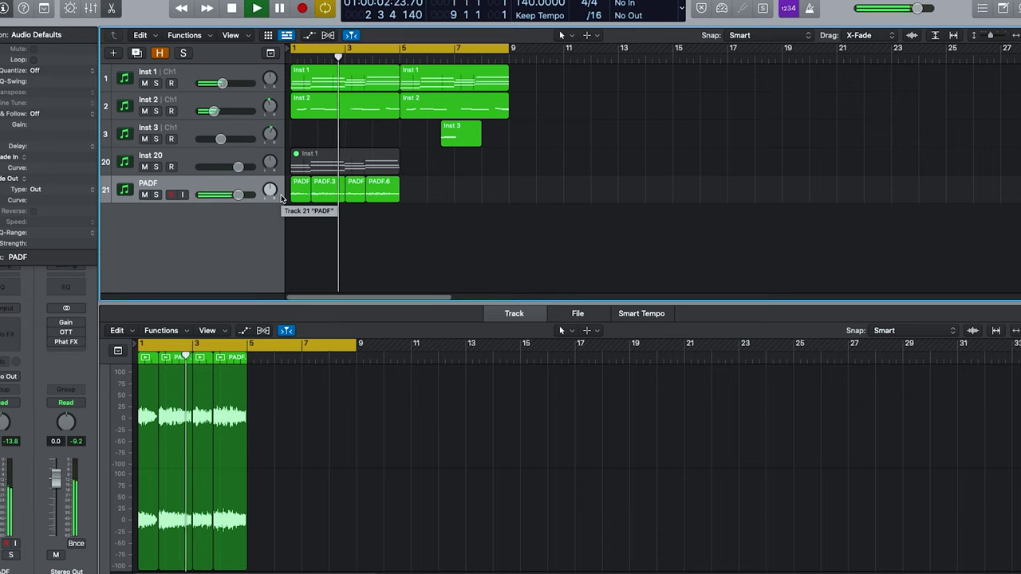
key("space")
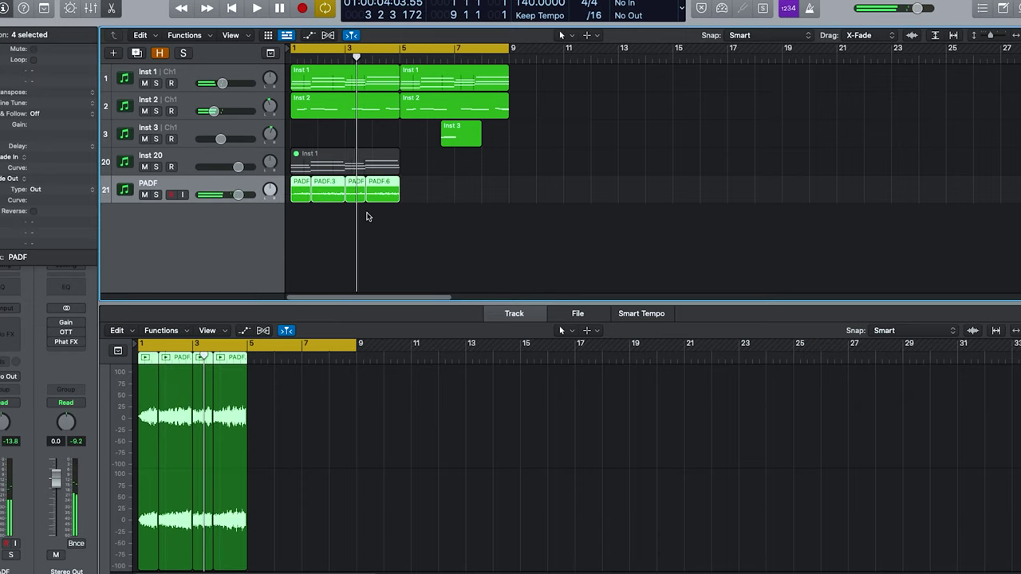
Step: Try reversing only the first PADF region, play the loop, and undo the last change
left_click(356, 208)
left_click(300, 192)
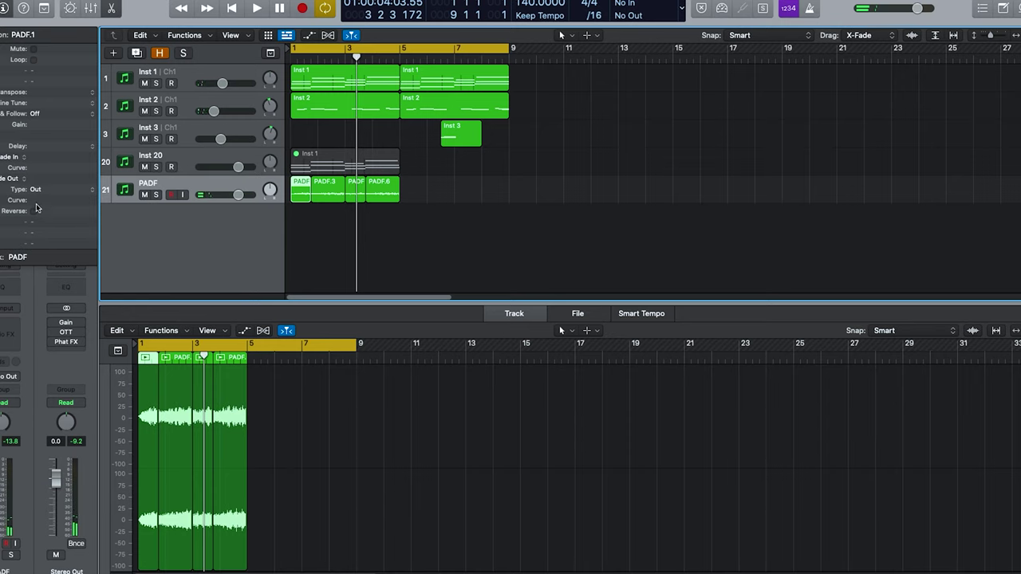
key("space")
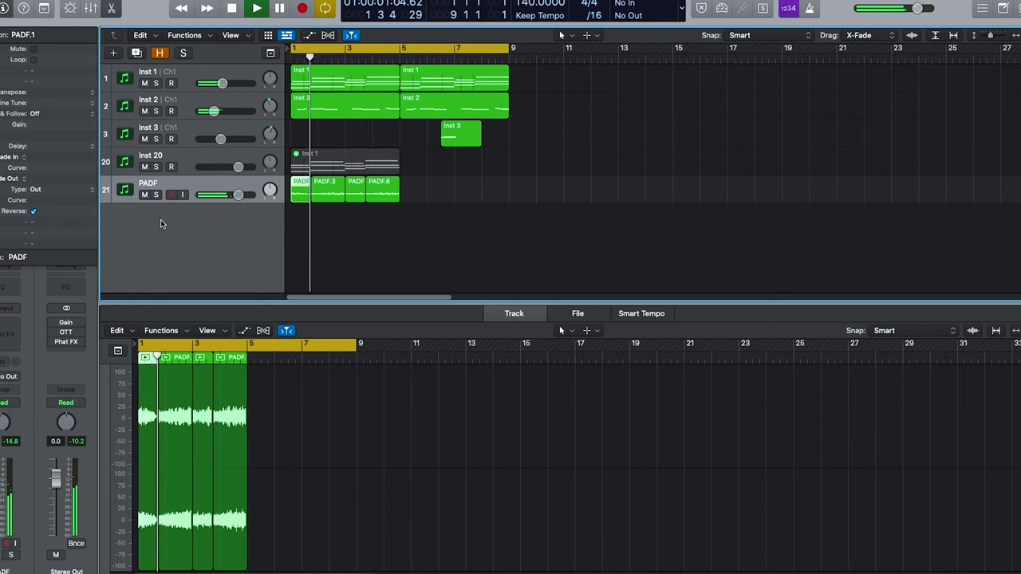
left_click(389, 239)
key("super+z")
key("space")
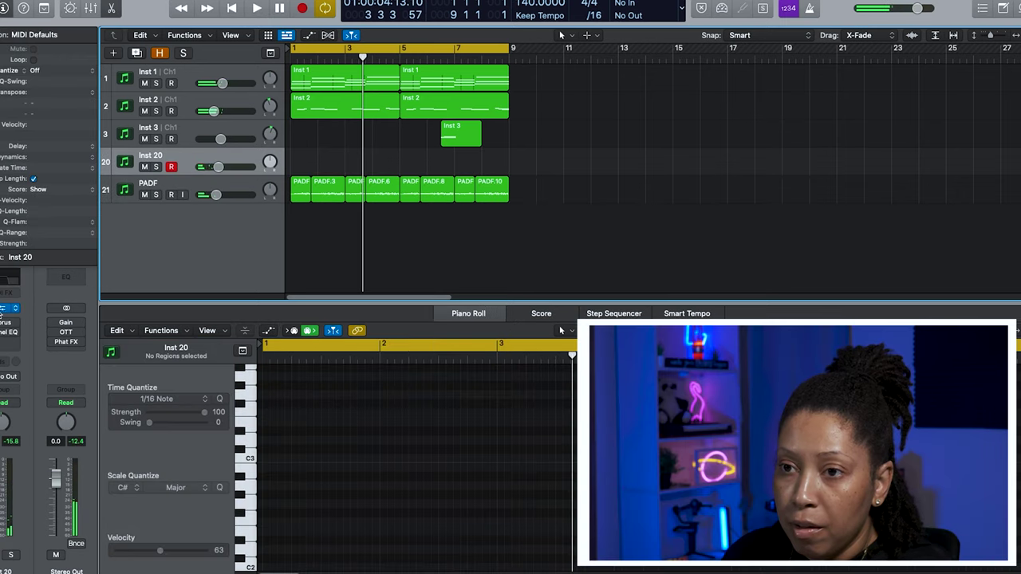
Step: Load the Emotional Piano preset in Pigments on Inst 20 and move on to the following preset
left_click(1, 310)
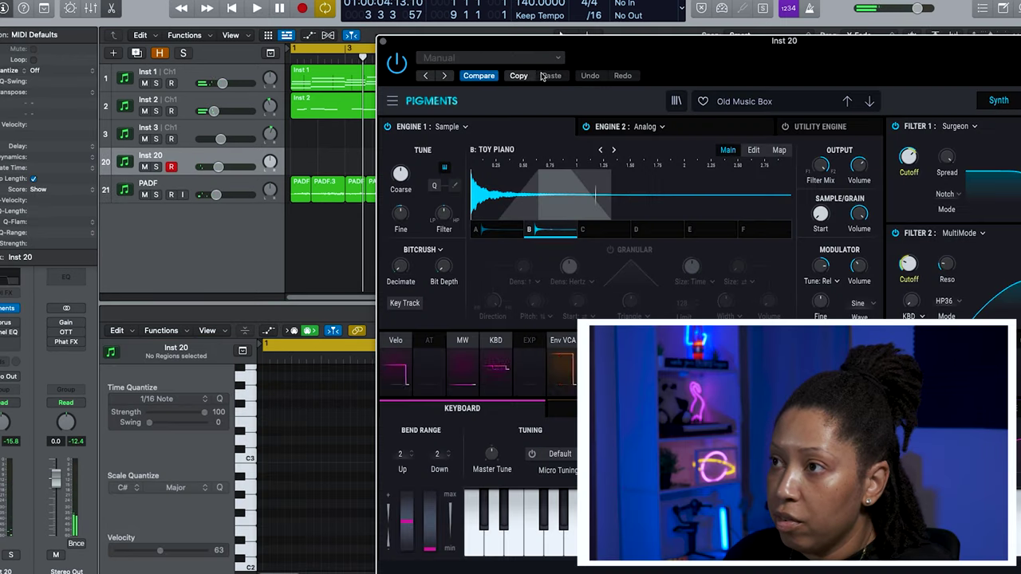
left_click(791, 103)
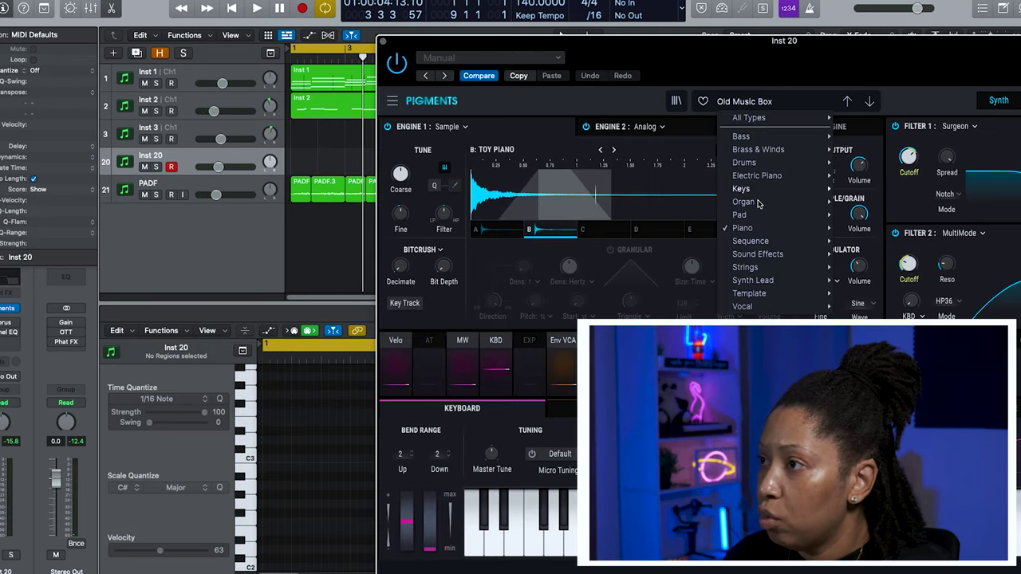
mouse_move(748, 231)
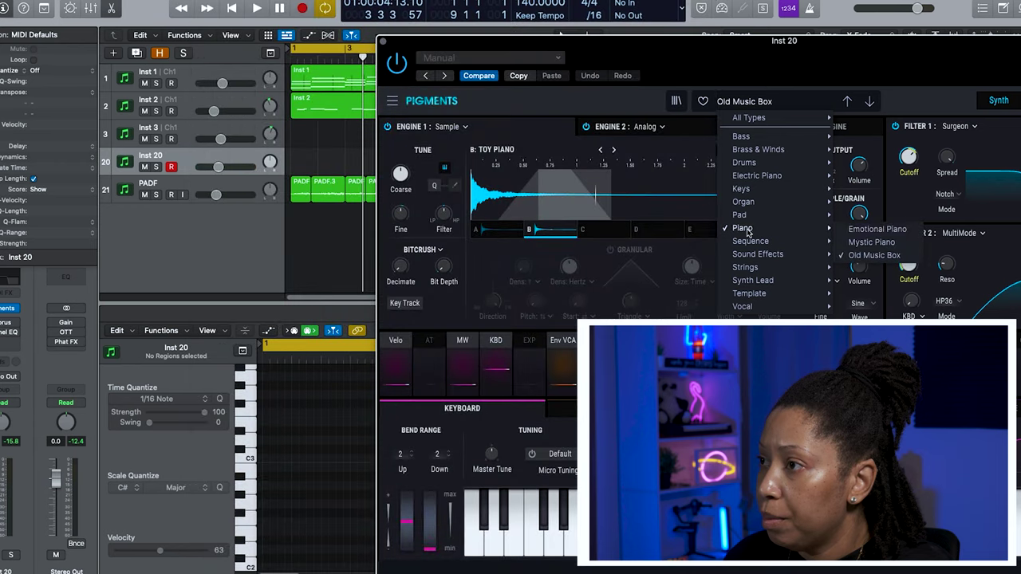
left_click(877, 229)
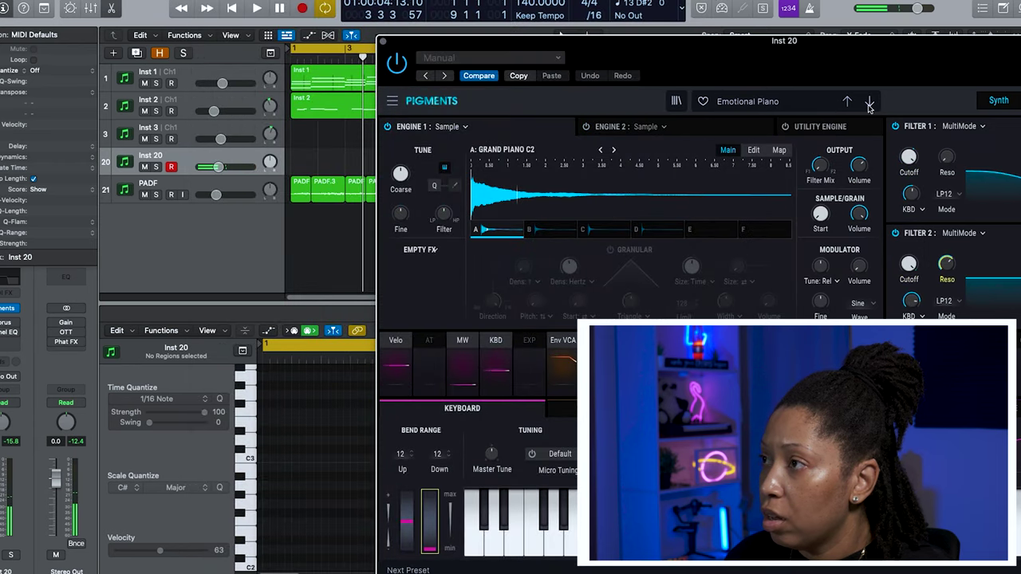
left_click(869, 103)
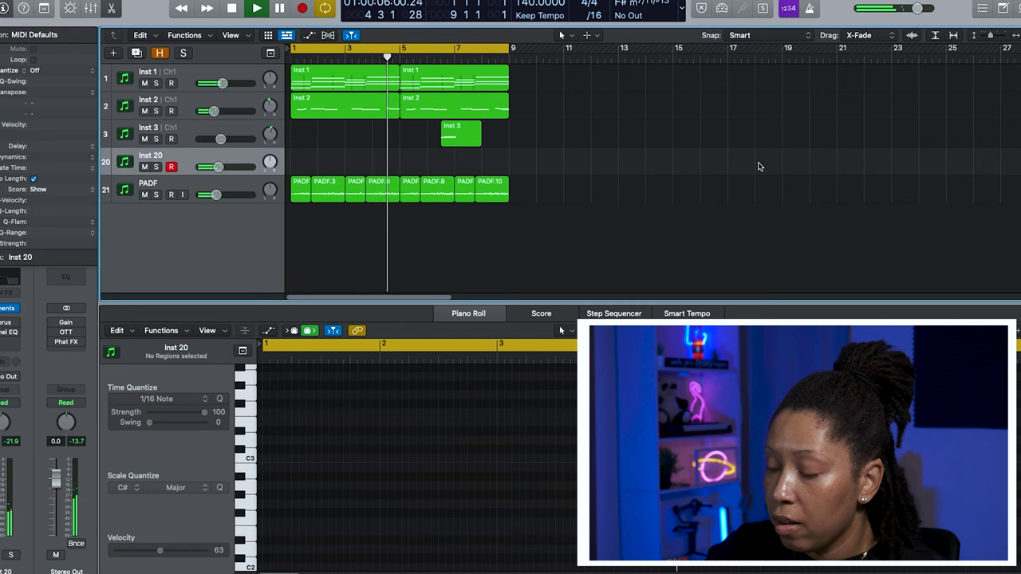
Step: Adjust the volume of Inst 20 and try recording a melody take over the loop
left_click_drag(218, 167, 238, 167)
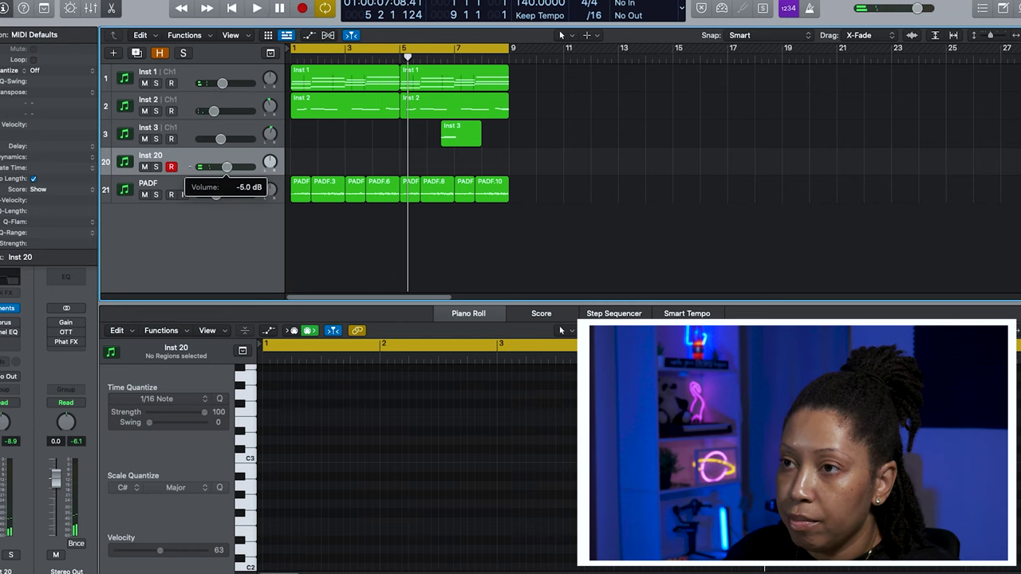
key("r")
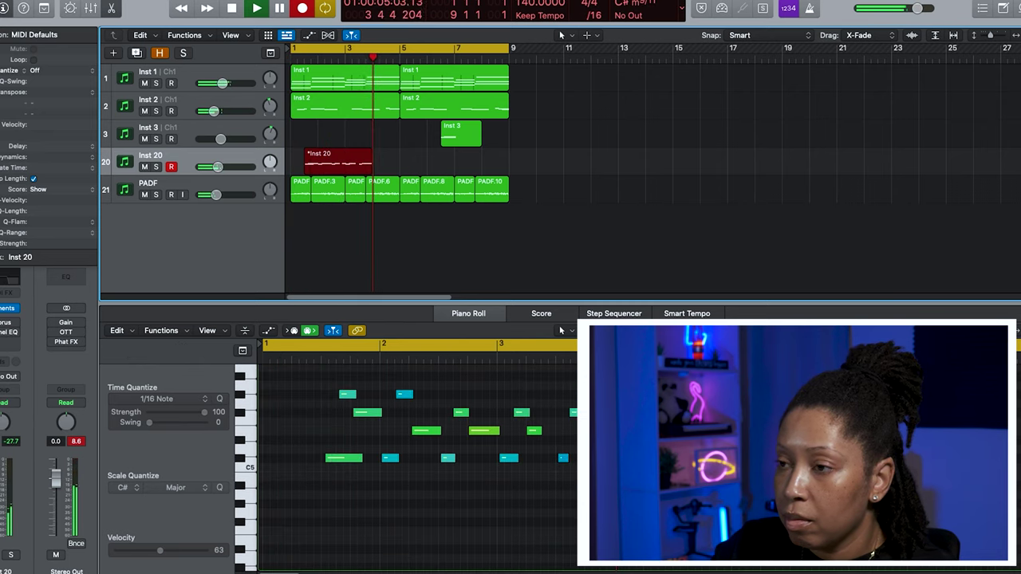
key("space")
key("Delete")
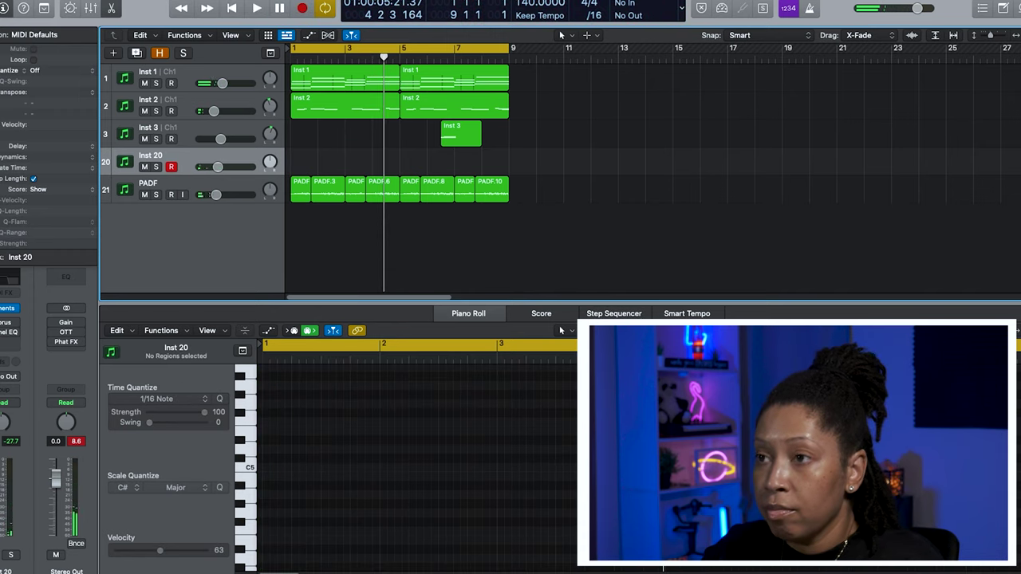
Step: Rehearse with the loop from the start and try recording two more melody takes on Inst 20
key("Return")
key("space")
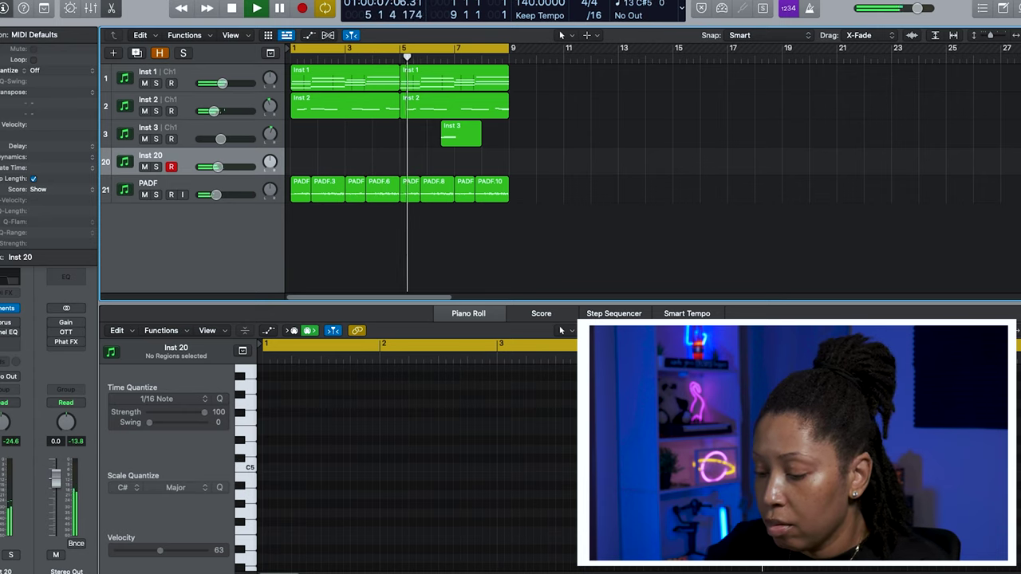
key("space")
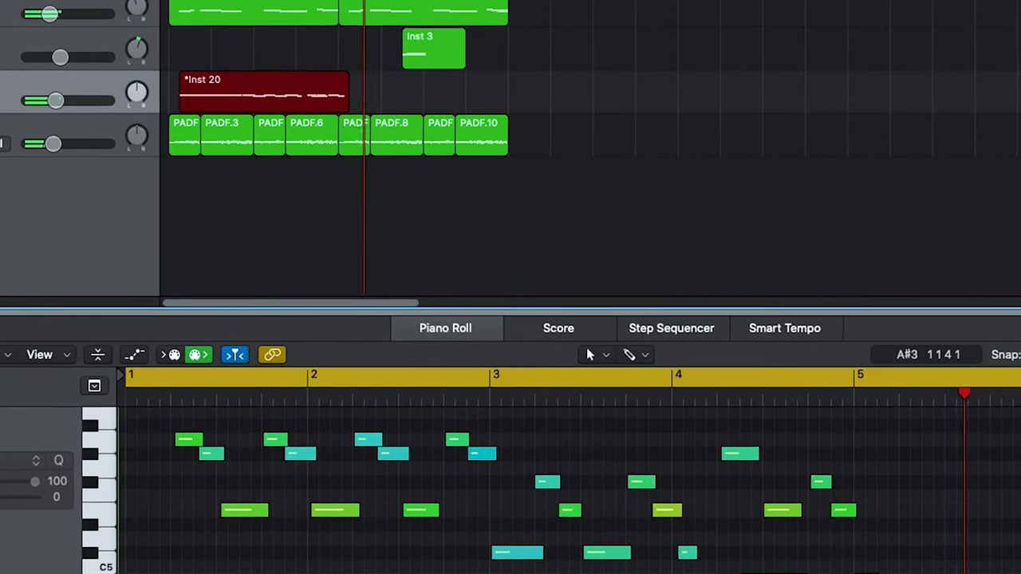
key("space")
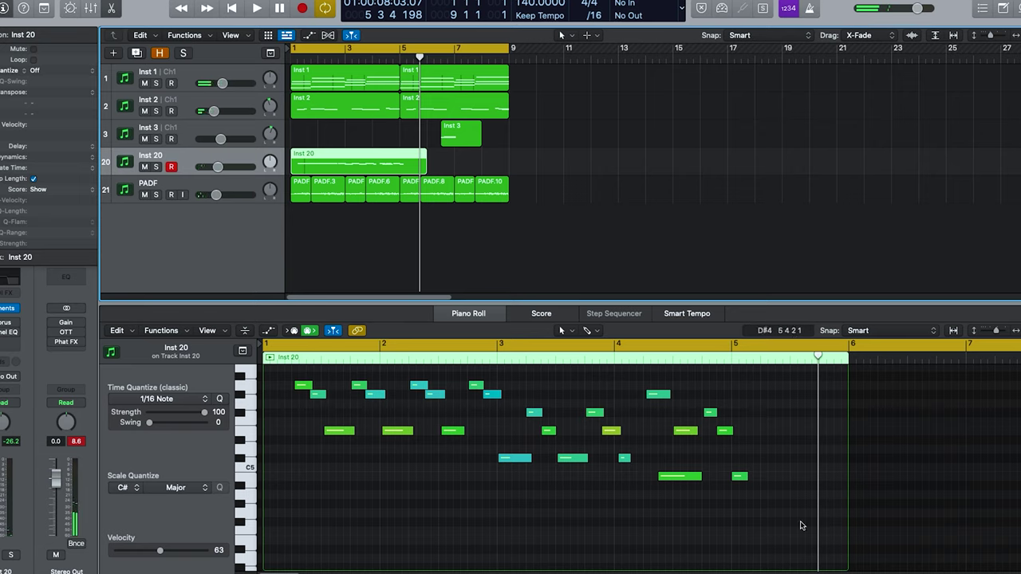
left_click_drag(778, 499, 710, 449)
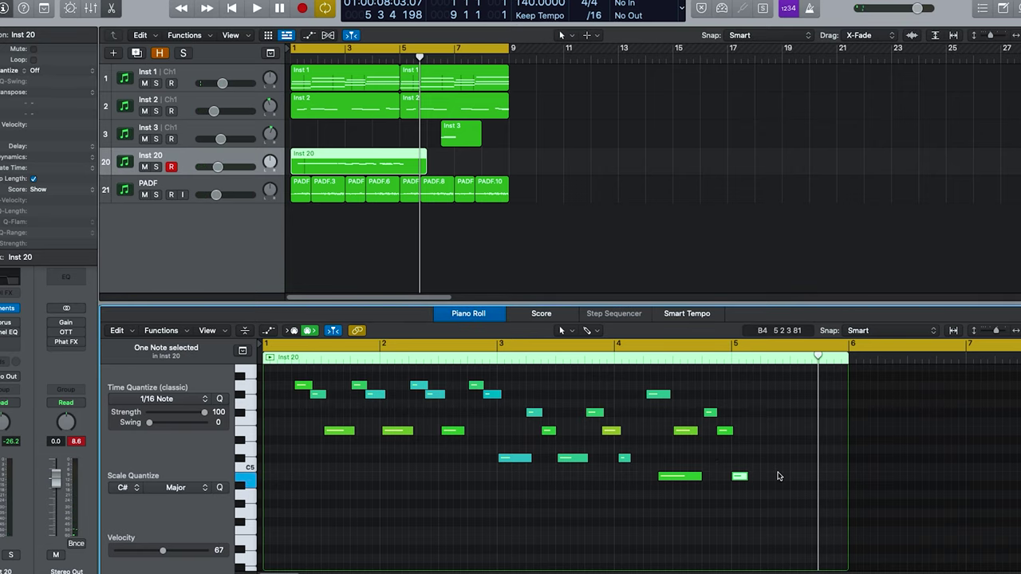
key("super+z")
key("space")
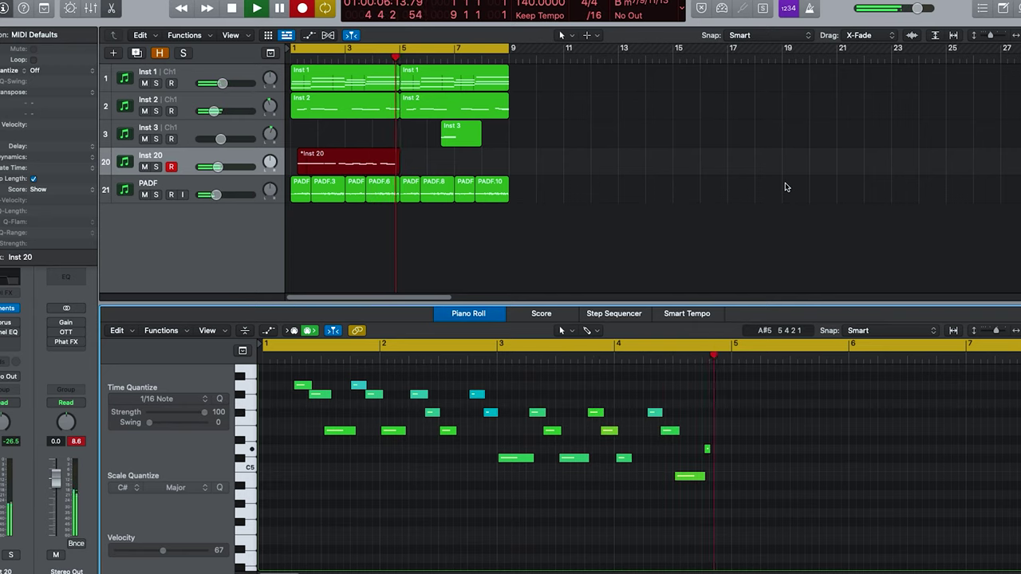
key("space")
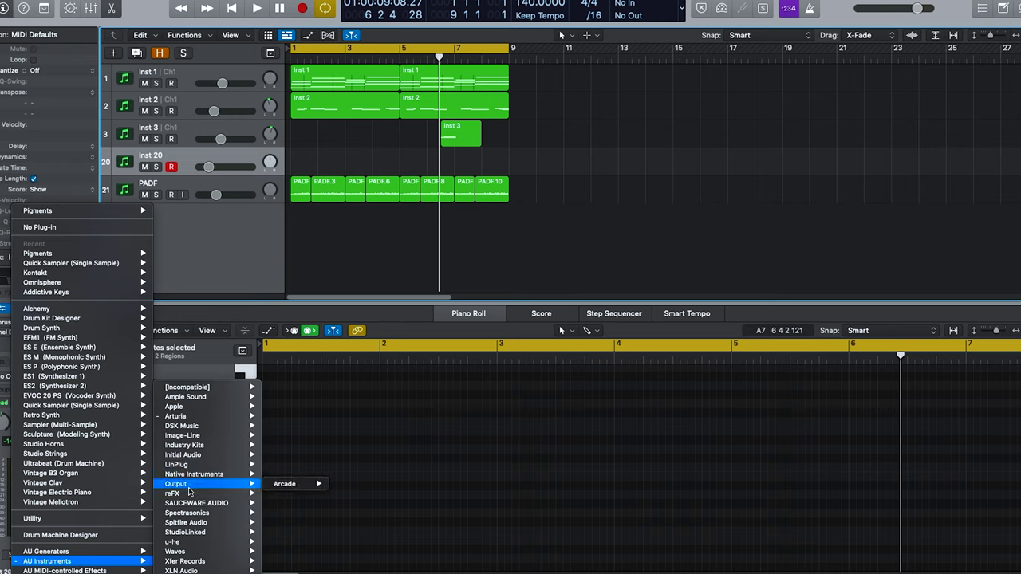
Step: Replace Pigments on Inst 20 with Output's Arcade instrument and audition its sounds
mouse_move(221, 492)
left_click(287, 483)
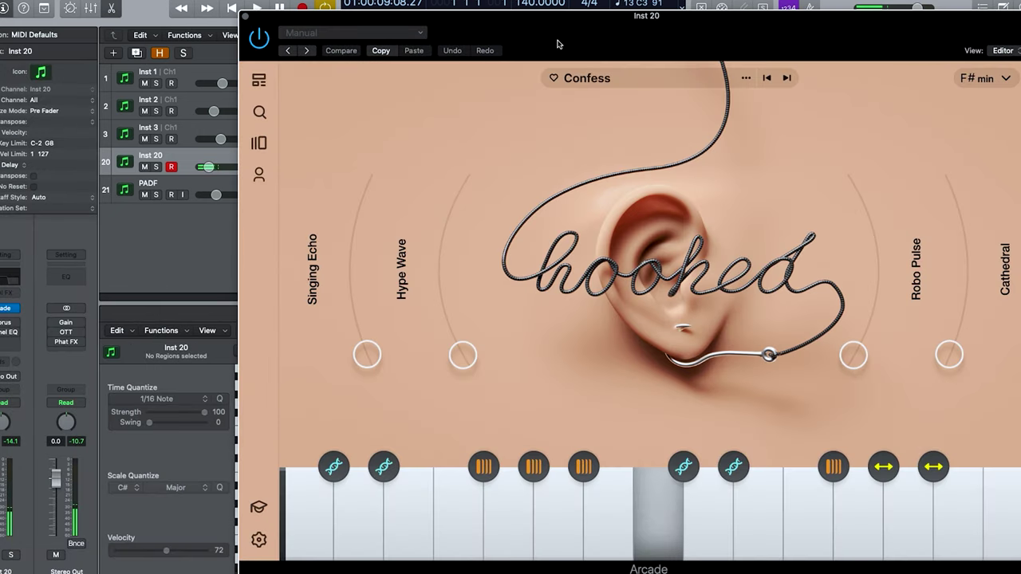
left_click_drag(766, 34, 631, 29)
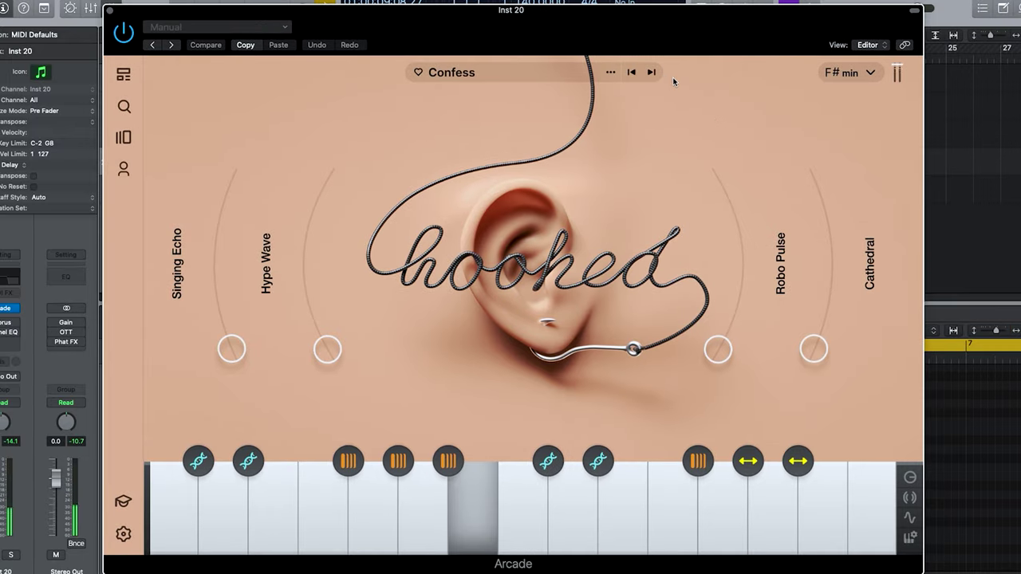
left_click(1008, 207)
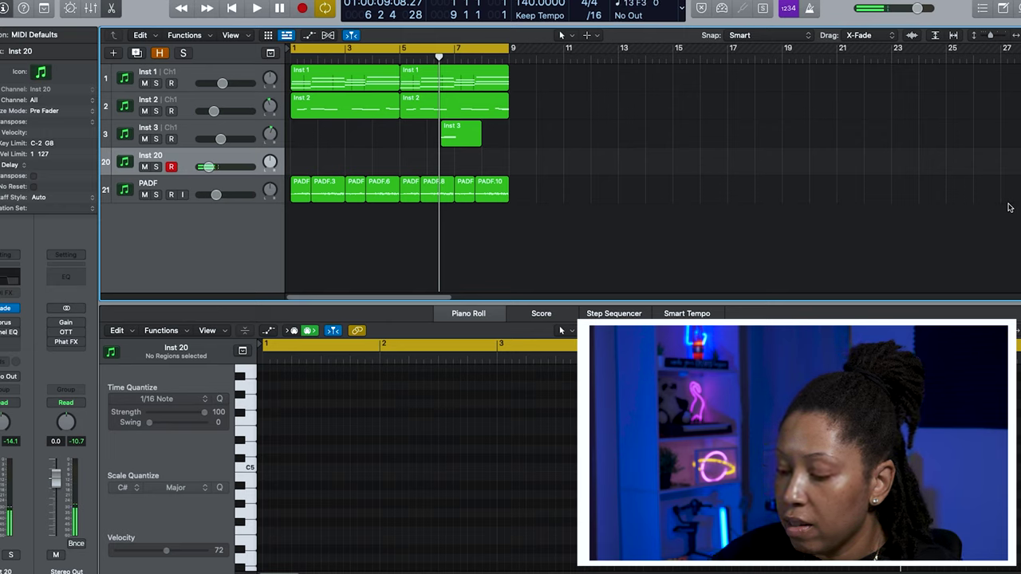
Step: Try recording an Arcade part on Inst 20 over the loop
key("r")
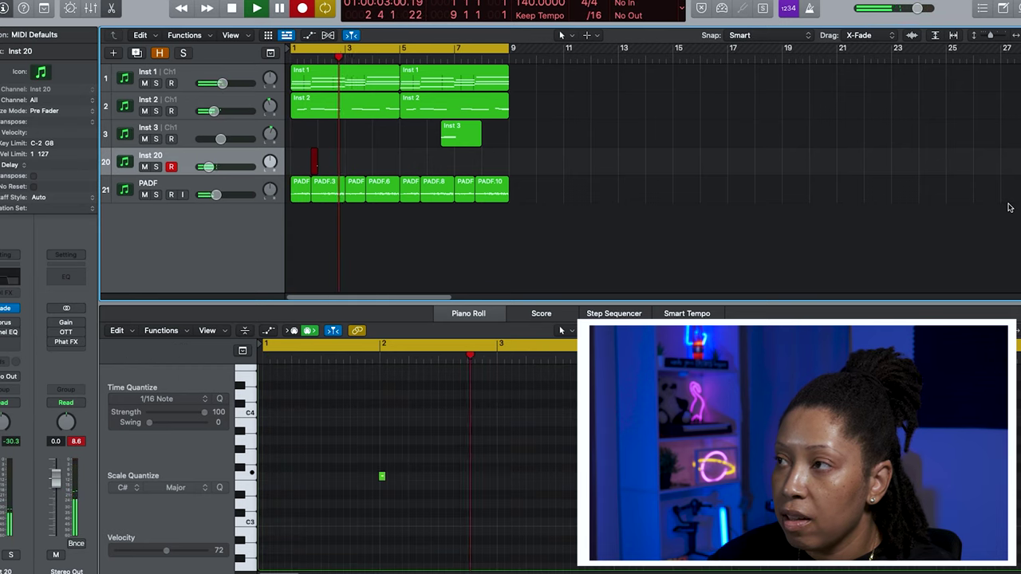
key("space")
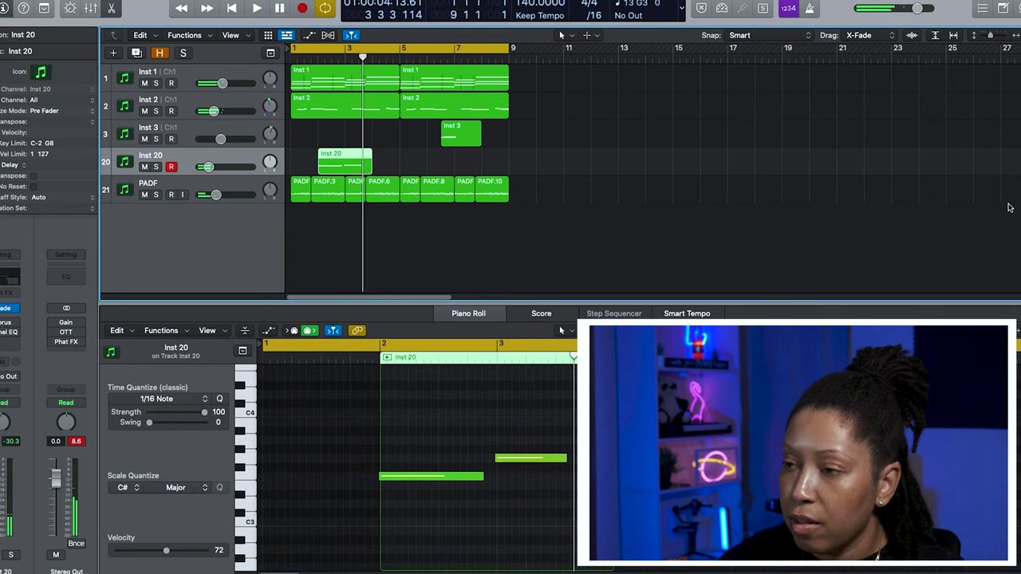
key("Delete")
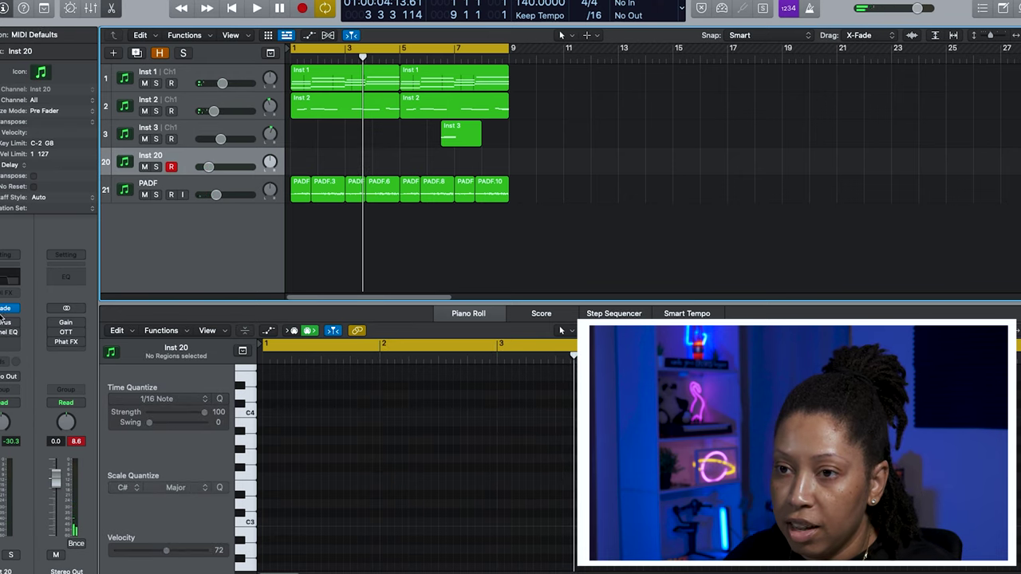
Step: Record a two-note Arcade part on Inst 20, starting at bar 1 beat 3 and bar 3, and raise the track's volume
key("space")
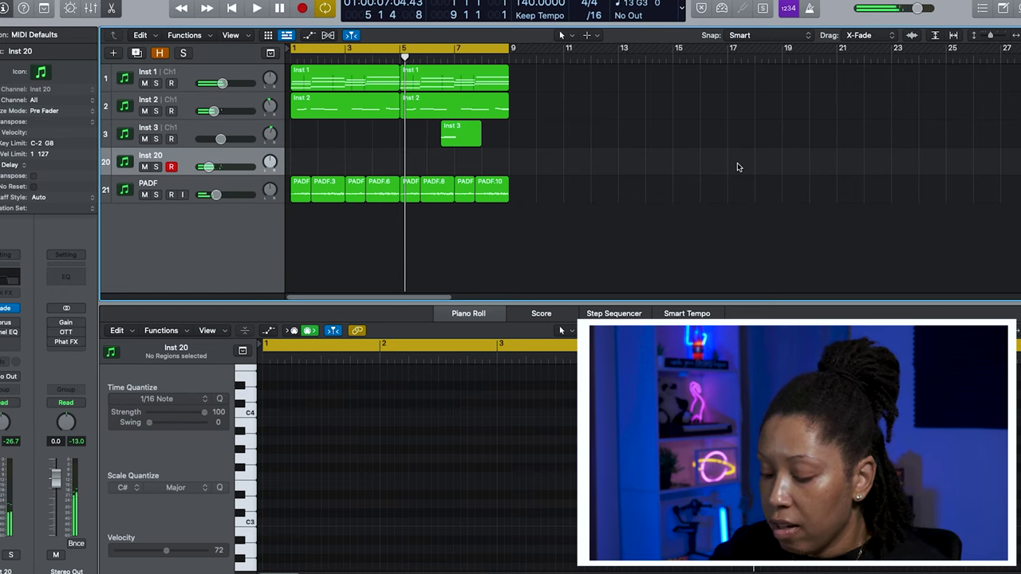
key("r")
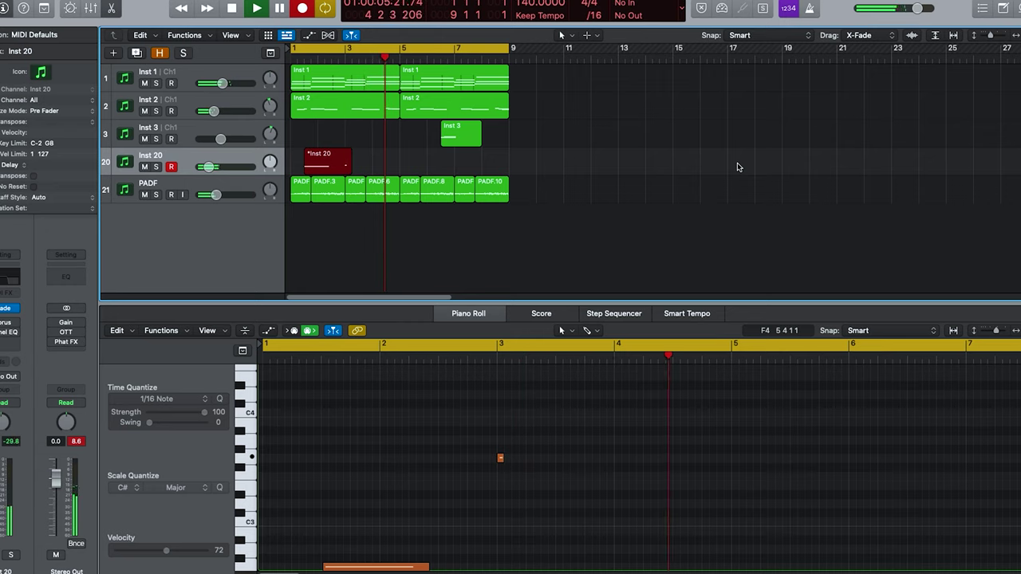
key("space")
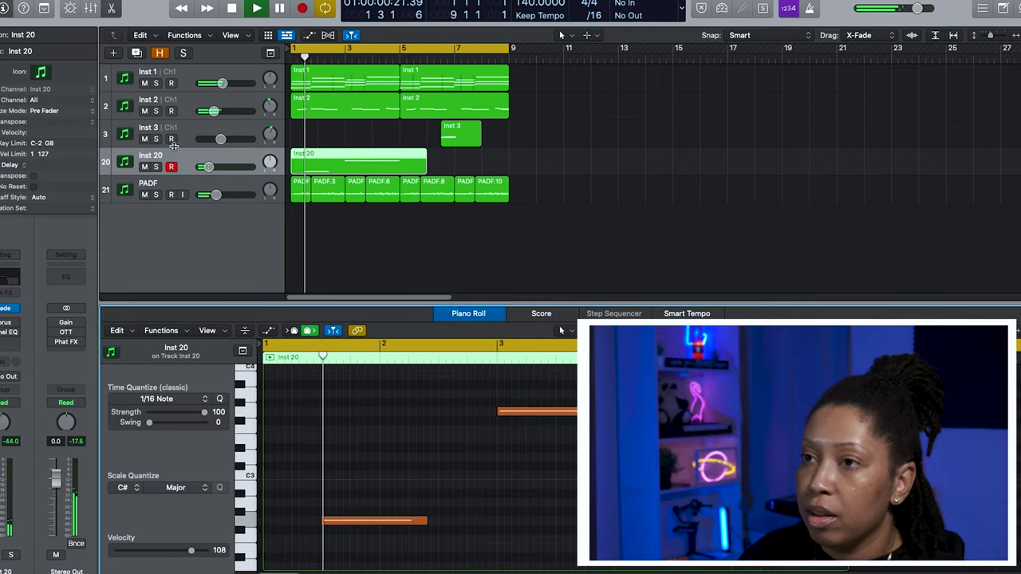
left_click_drag(207, 166, 220, 167)
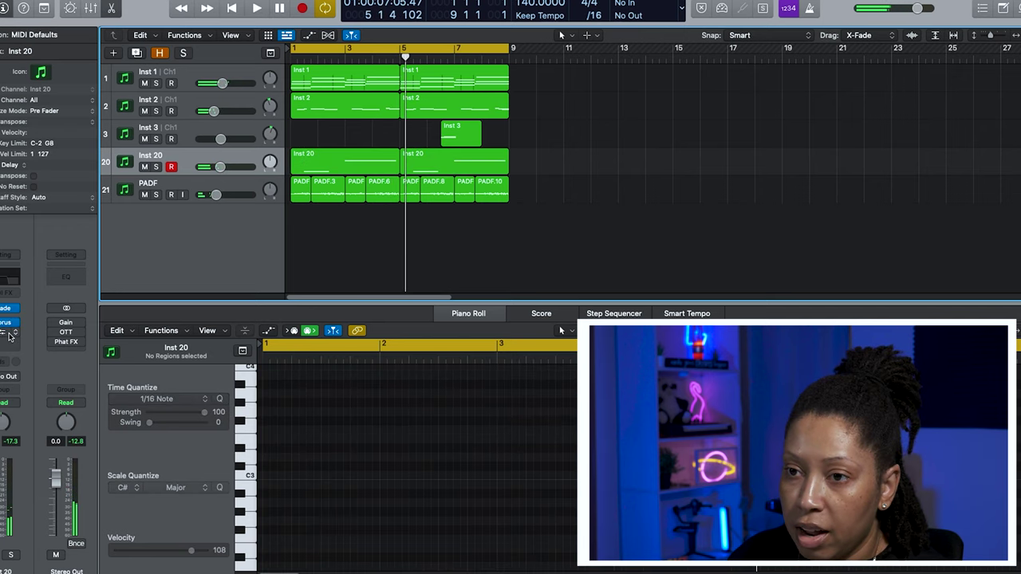
Step: Enable the Channel EQ on Inst 20 and insert Delay Designer after it while the loop plays
left_click(13, 333)
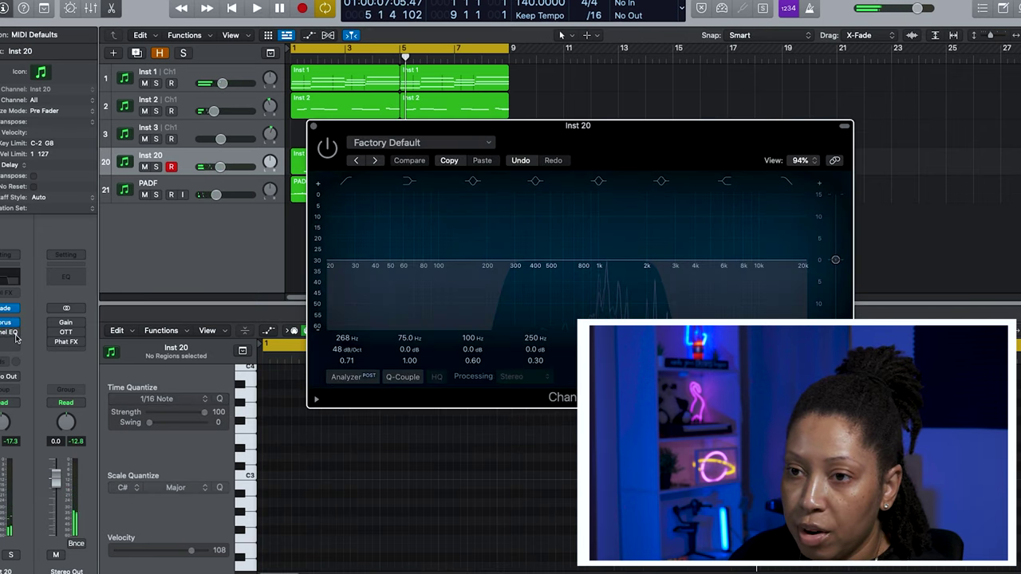
key("space")
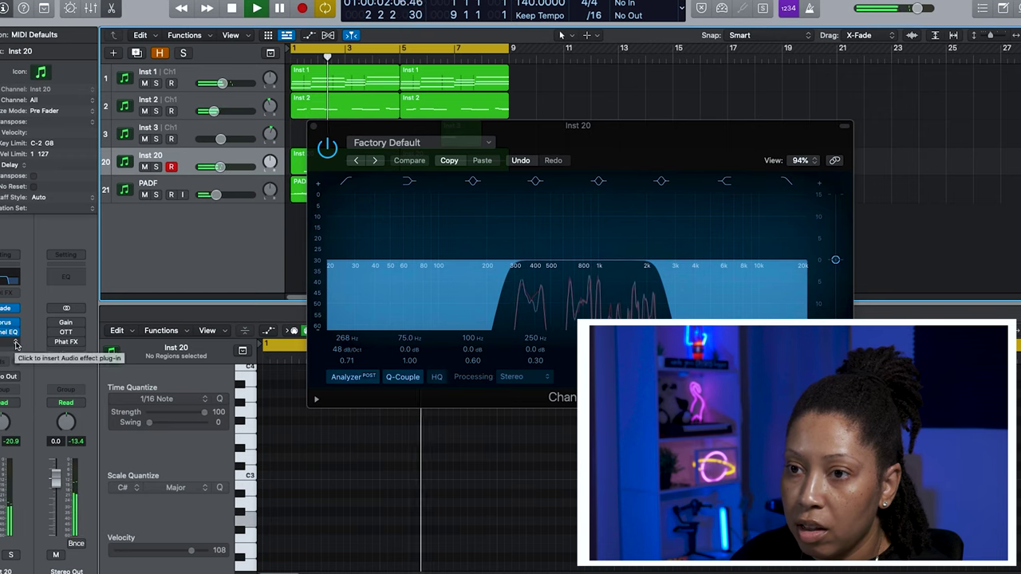
left_click(15, 345)
mouse_move(21, 449)
mouse_move(120, 477)
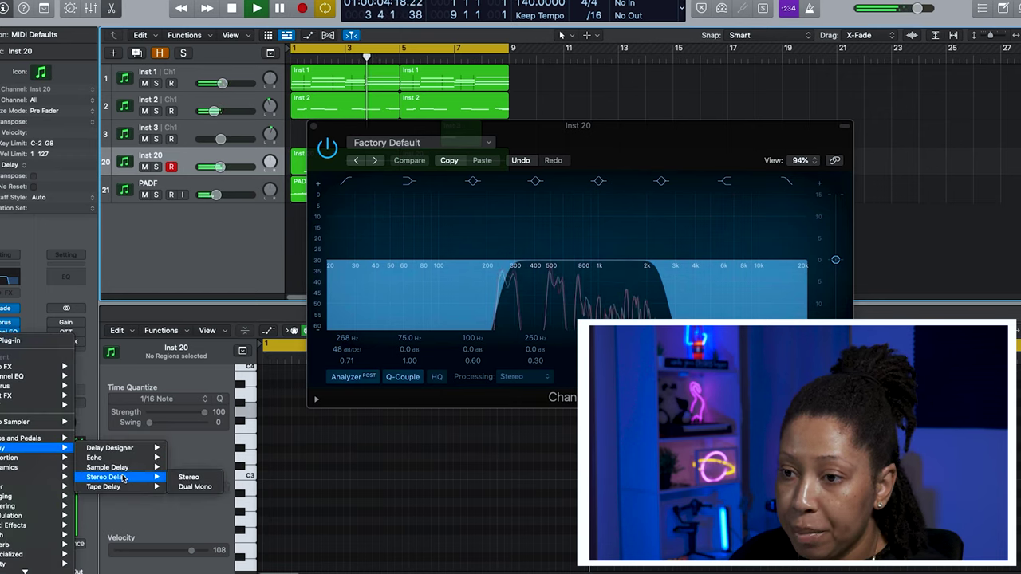
left_click(109, 447)
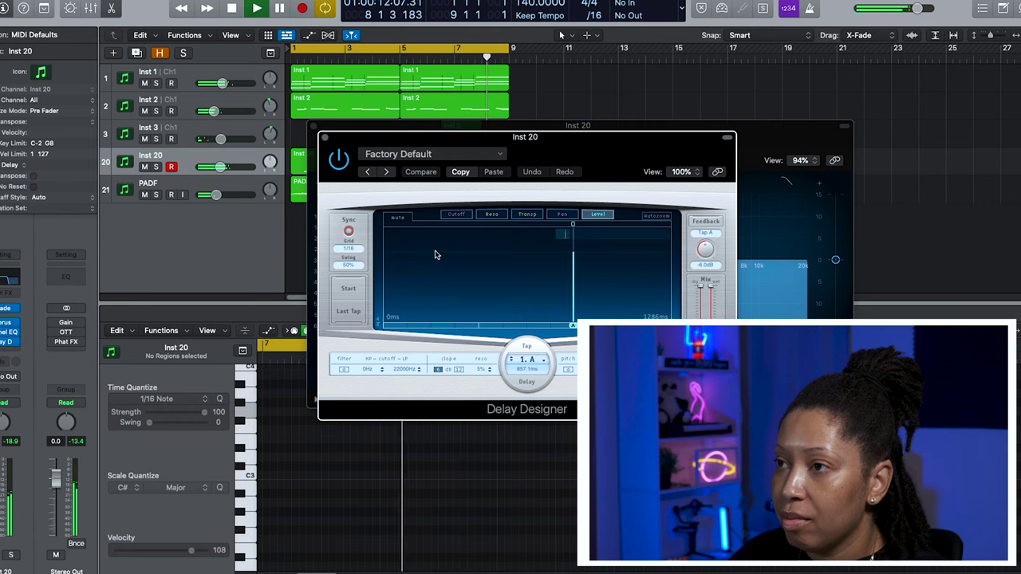
Step: Browse Delay Designer's preset categories without choosing one, and adjust its mix level on Inst 20
left_click(449, 154)
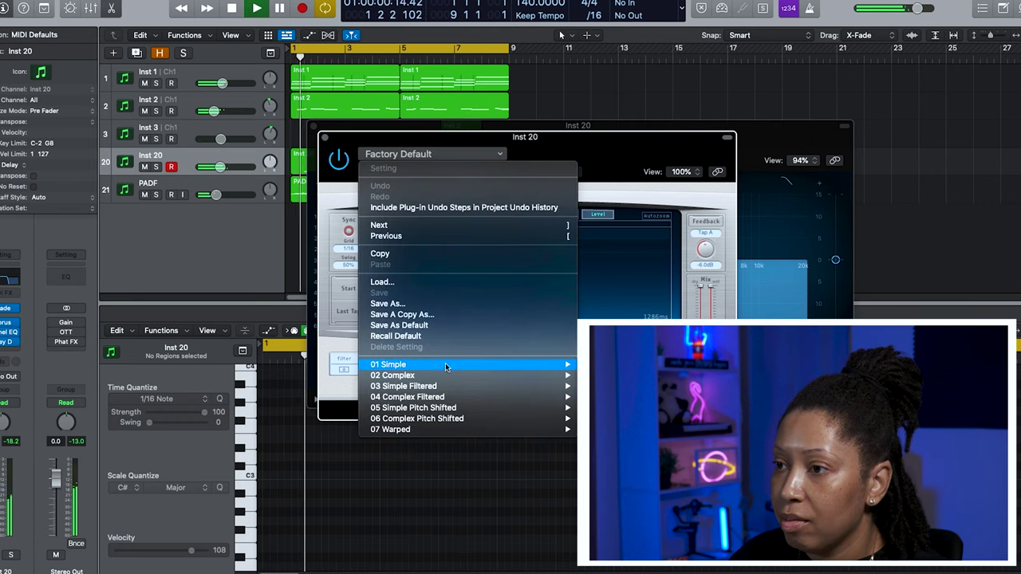
left_click(728, 298)
left_click_drag(710, 307, 710, 297)
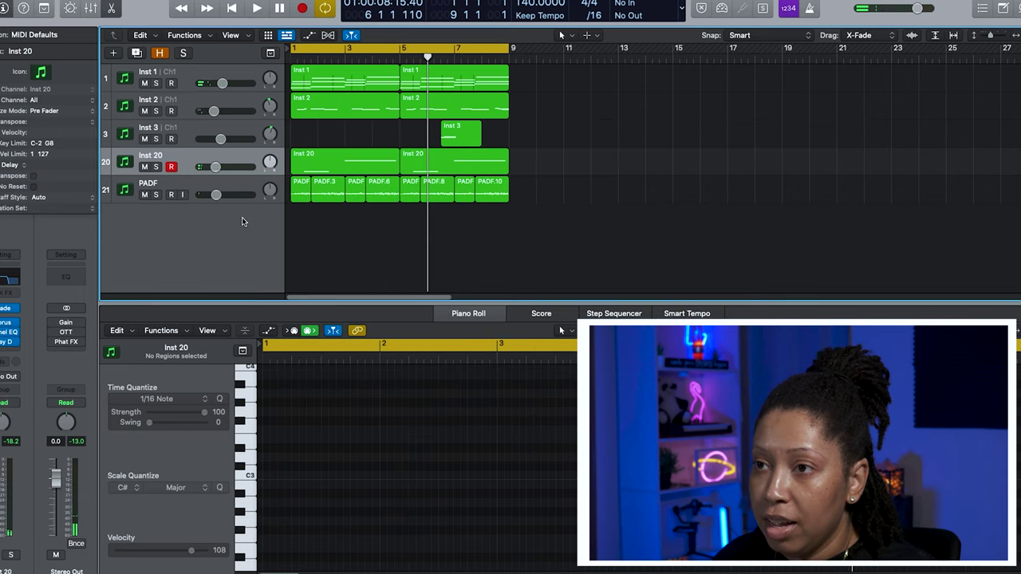
Step: Add a new software instrument track below PADF, load Spitfire Audio LABS on it and browse its presets
double_click(242, 222)
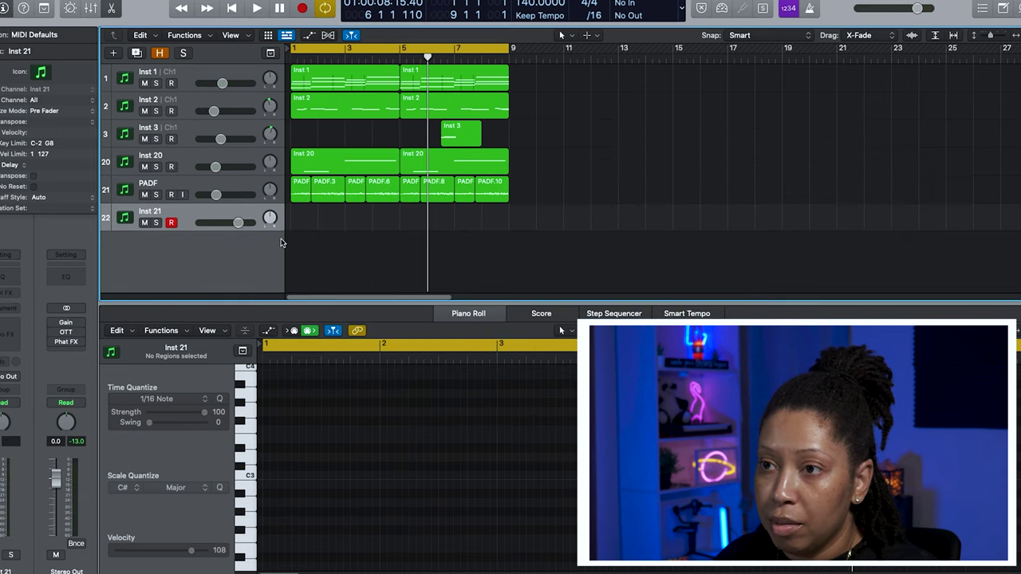
left_click(14, 306)
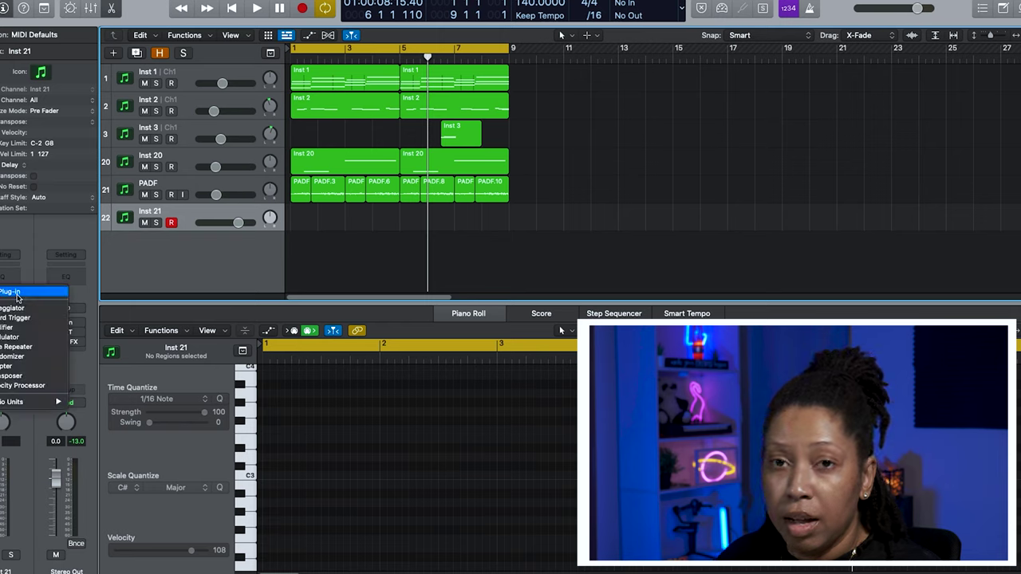
left_click(129, 271)
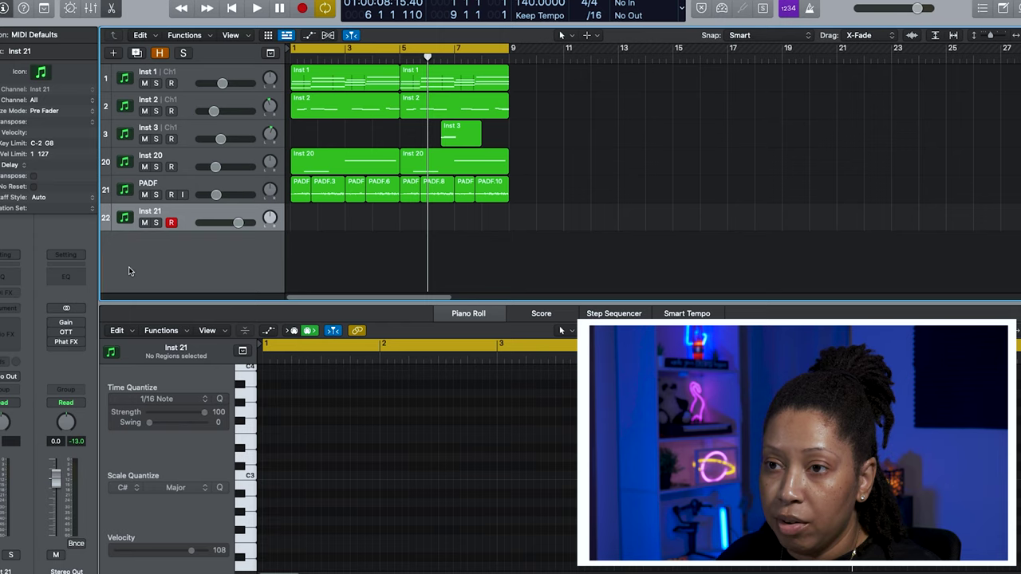
left_click(15, 309)
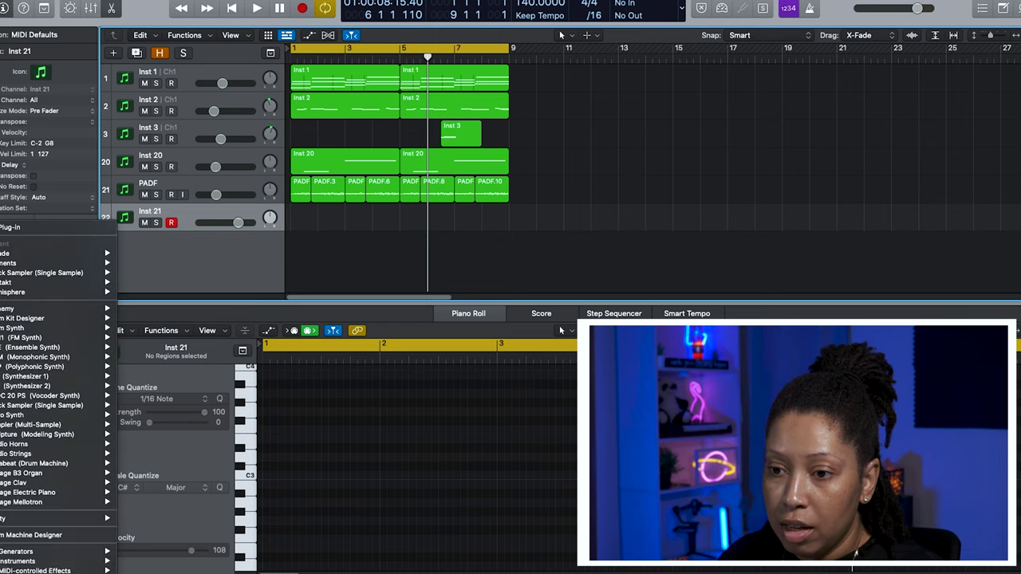
mouse_move(38, 561)
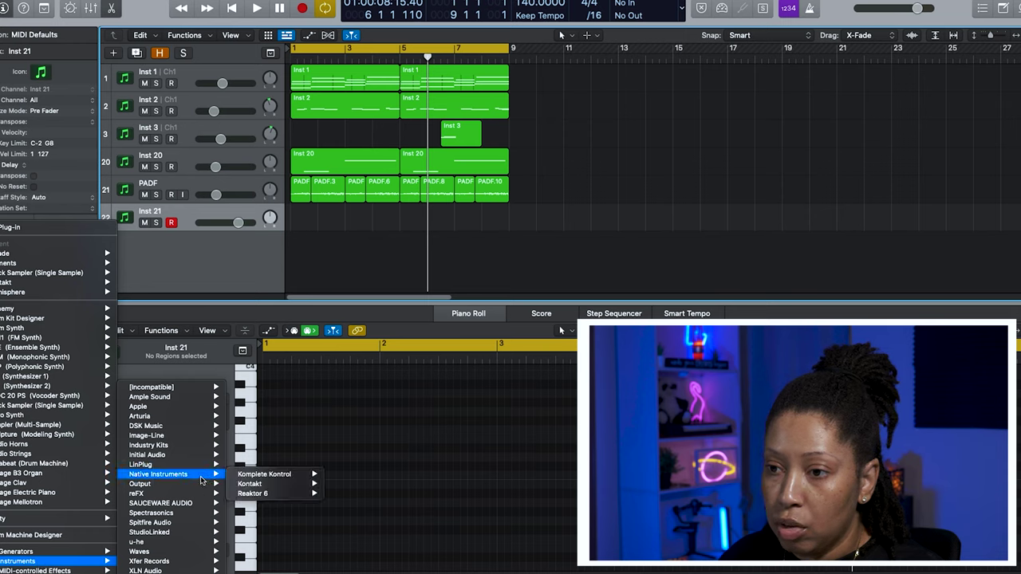
mouse_move(180, 535)
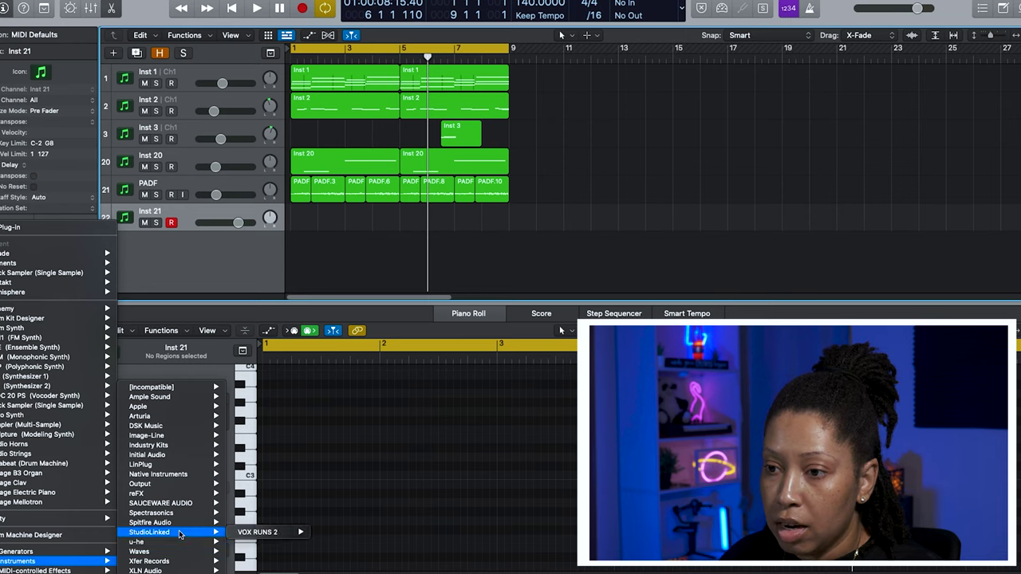
left_click(237, 526)
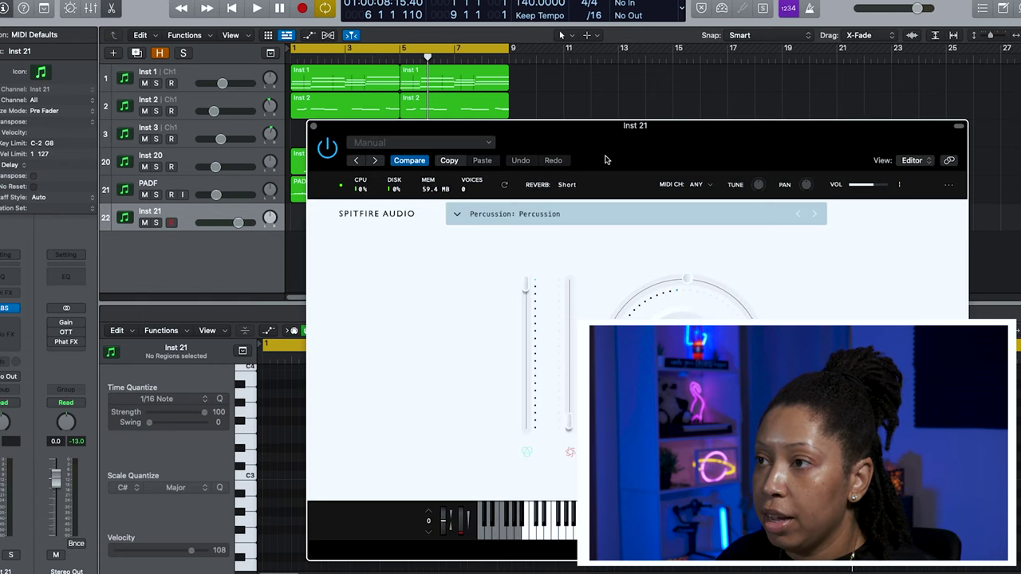
left_click(630, 215)
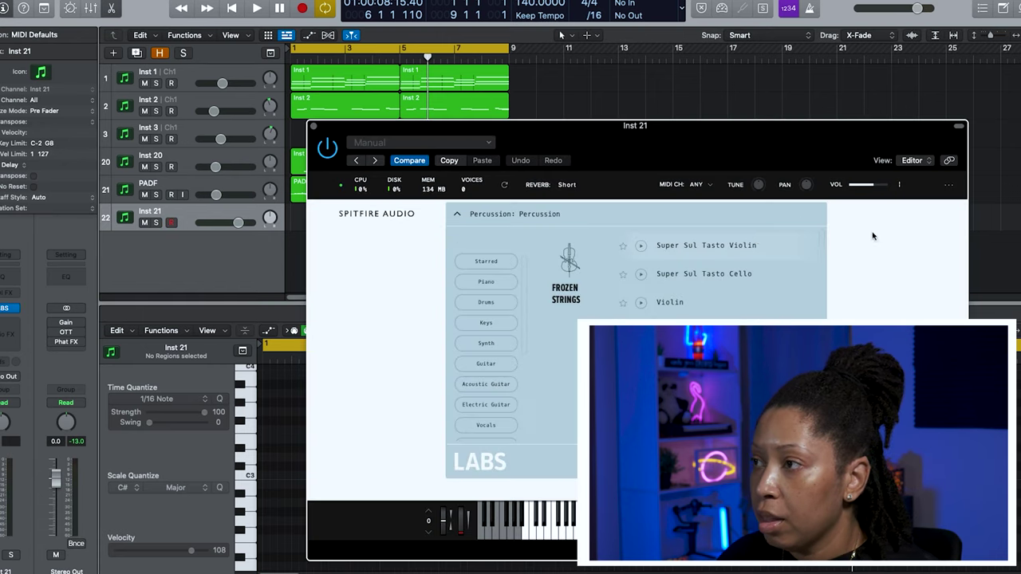
scroll(506, 389, "down", 5)
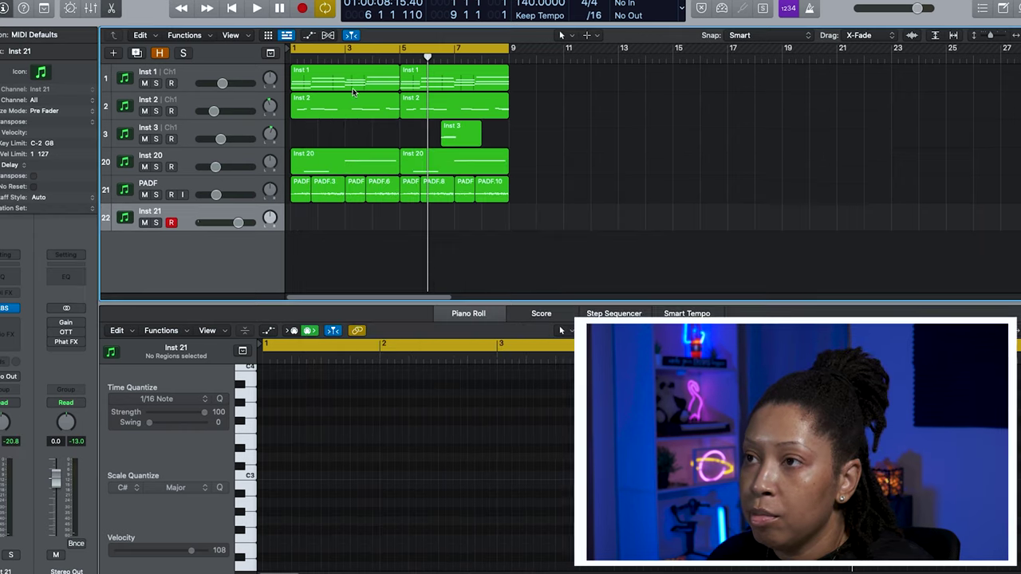
Step: Copy the first Inst 1 chord region to bar 1 of Inst 21 and play the loop
left_click_drag(343, 79, 343, 217)
left_click(477, 243)
key("space")
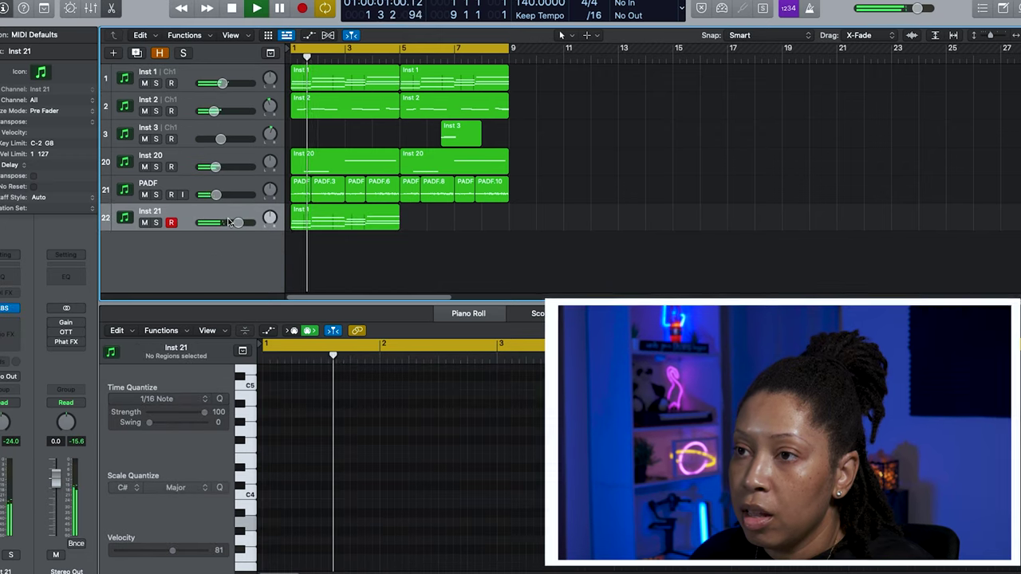
Step: Shift the copied chord notes on Inst 21 slightly earlier so the chords start on bars 1 and 3
left_click(299, 223)
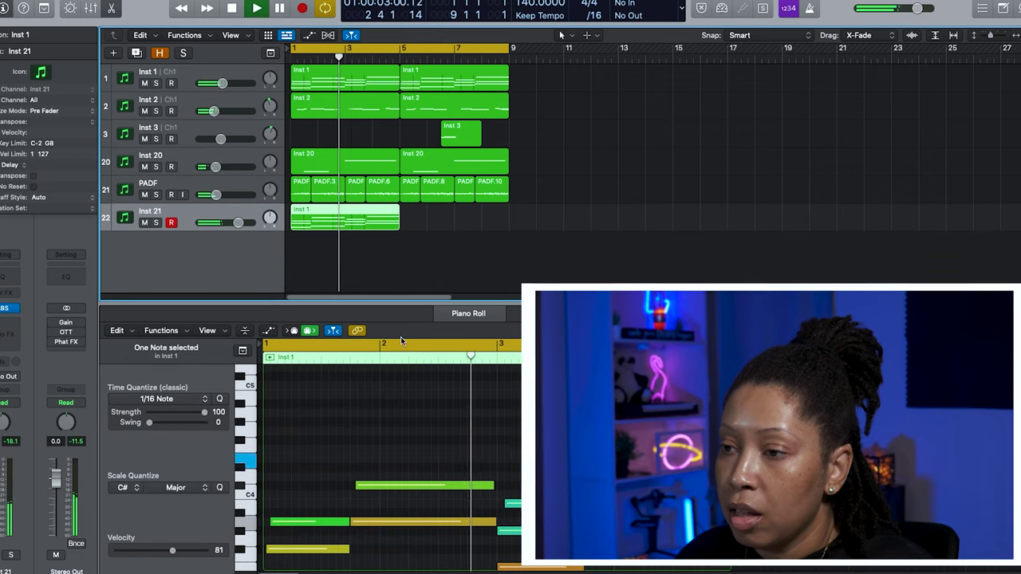
key("super+a")
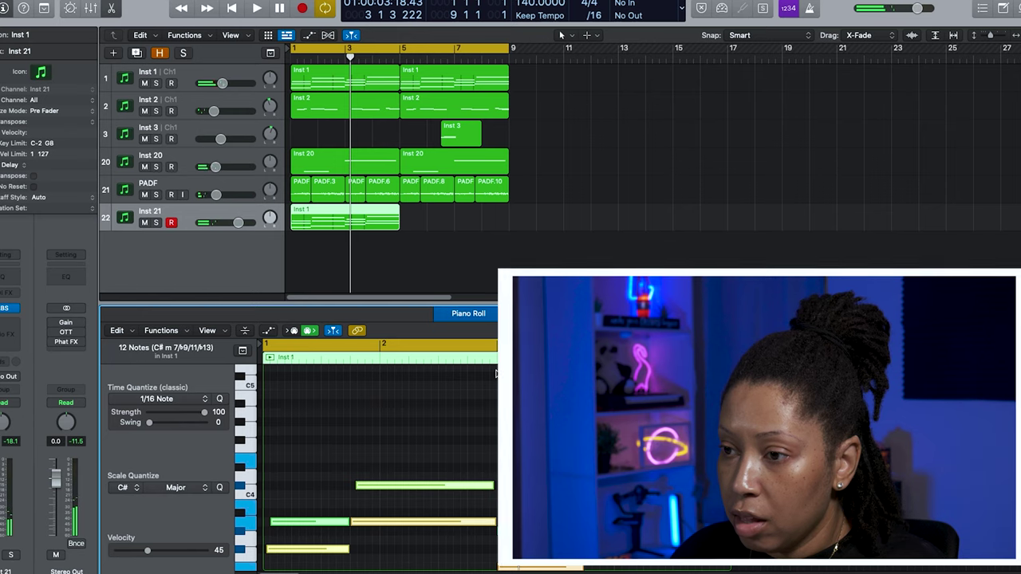
scroll(392, 494, "down", 3)
left_click(289, 459)
left_click_drag(289, 458, 282, 460)
left_click_drag(524, 439, 519, 439)
left_click(550, 448)
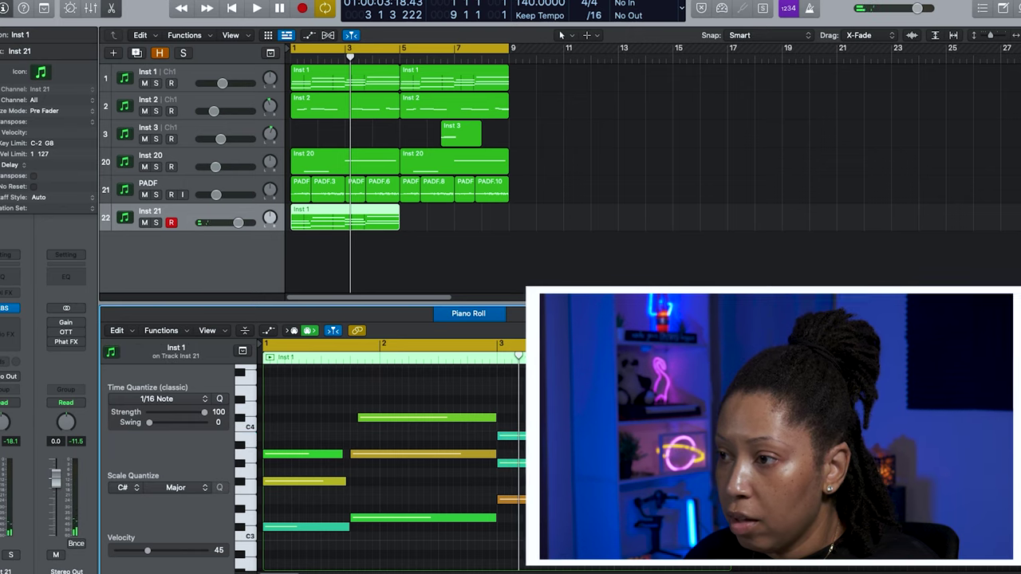
left_click(602, 455)
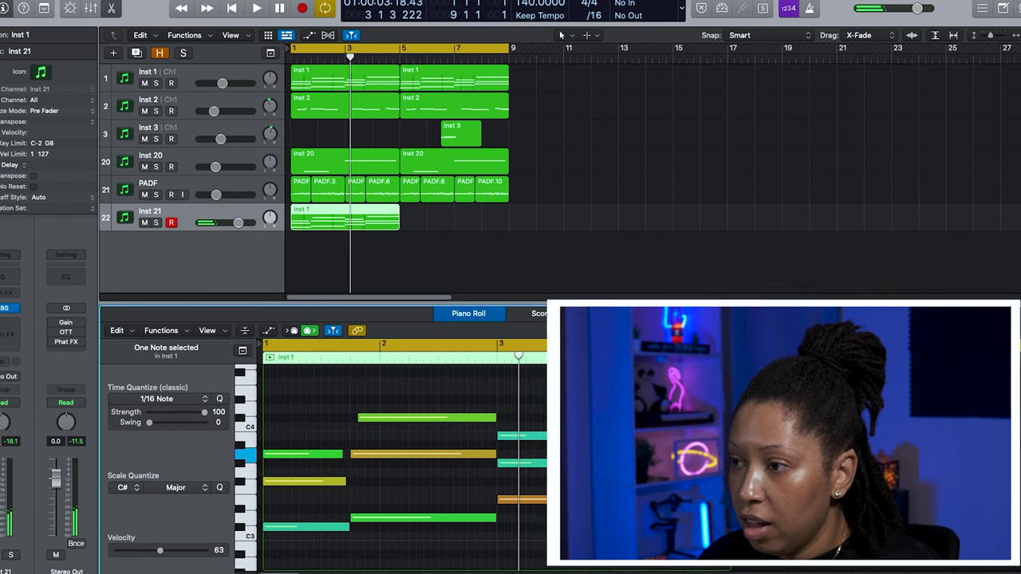
left_click(602, 391)
left_click(602, 407)
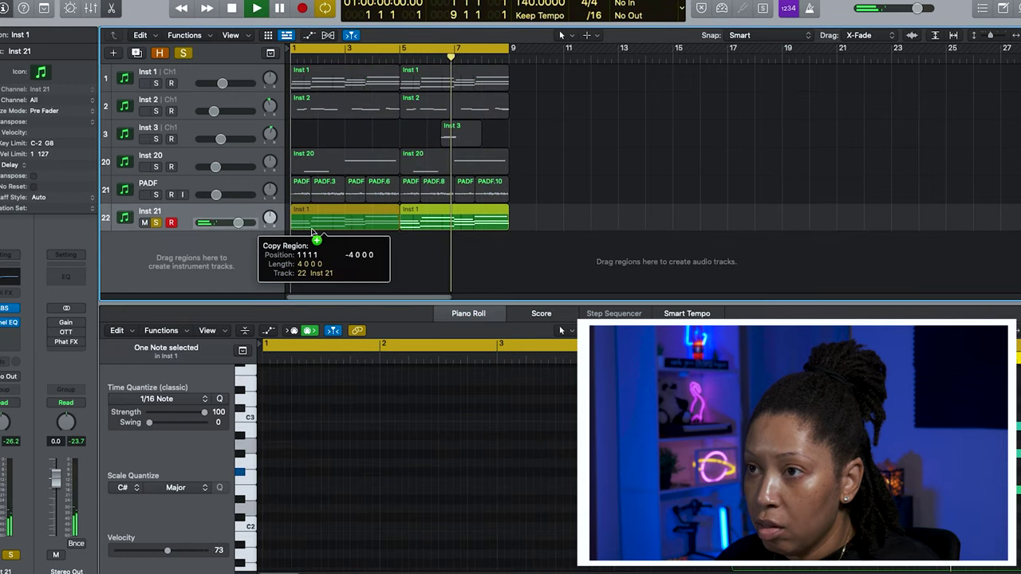
Step: Copy the bar 5 chord region on Inst 21 to bar 1 with the track soloed
left_click_drag(314, 233, 315, 231)
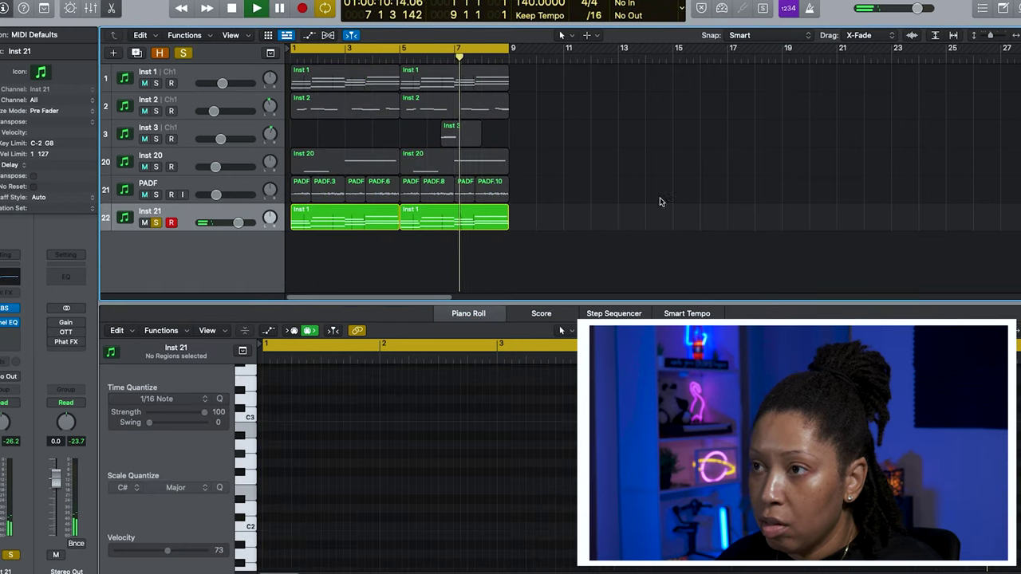
left_click(451, 217)
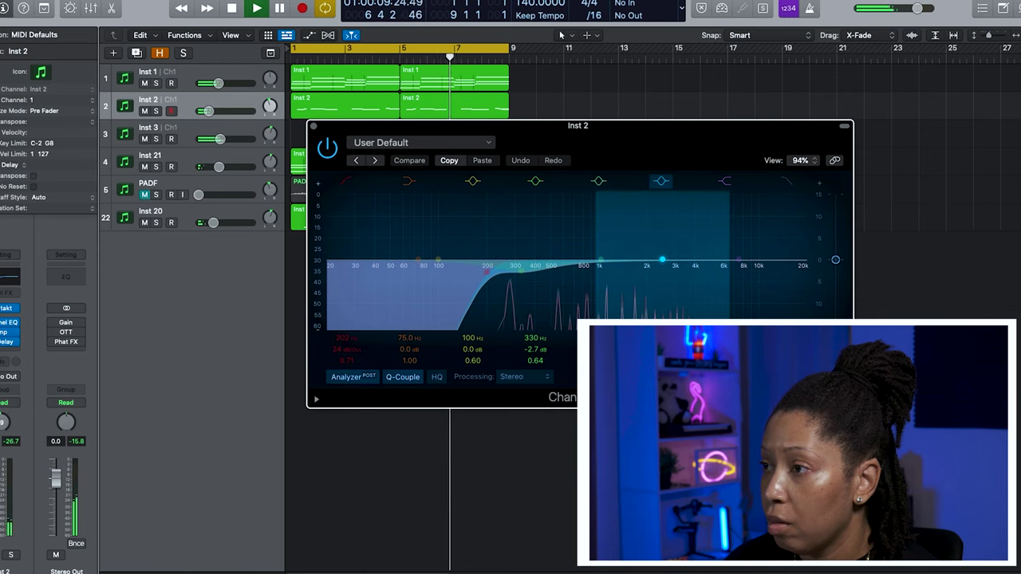
Step: Slightly cut the Channel EQ band around 2.5 kHz on Inst 2 and nudge the track's volume up
left_click_drag(662, 259, 662, 268)
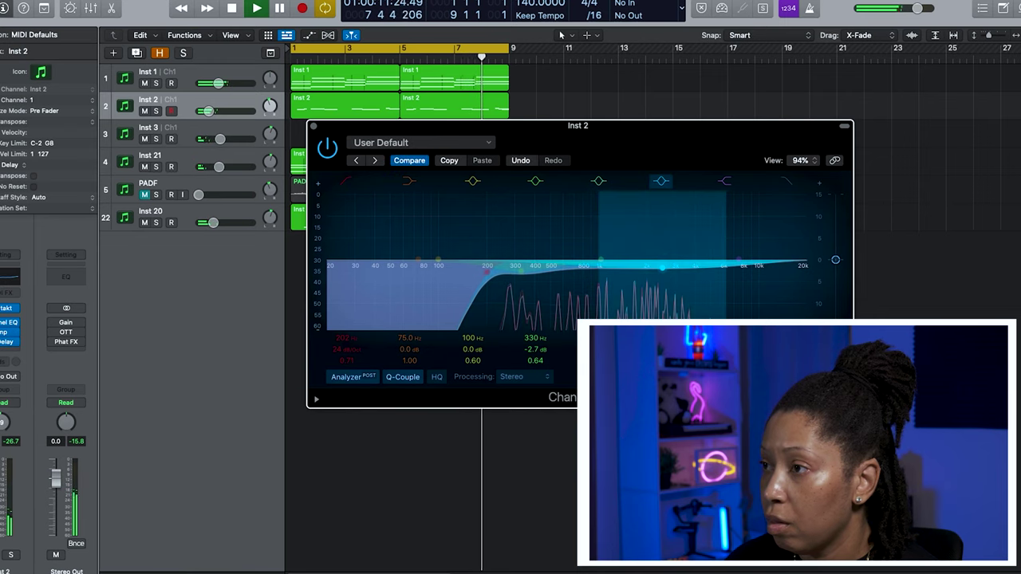
left_click(313, 126)
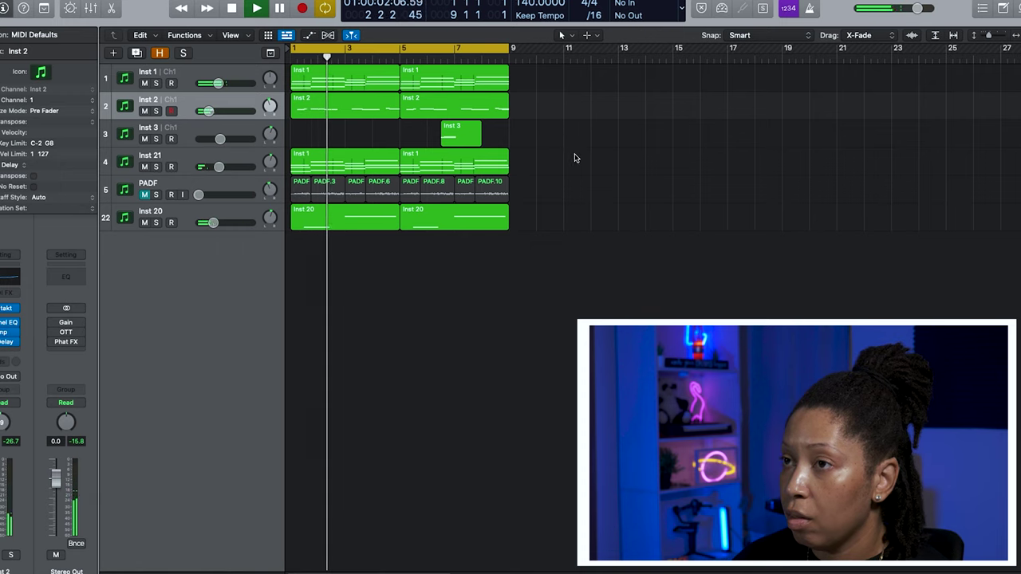
left_click_drag(206, 111, 209, 111)
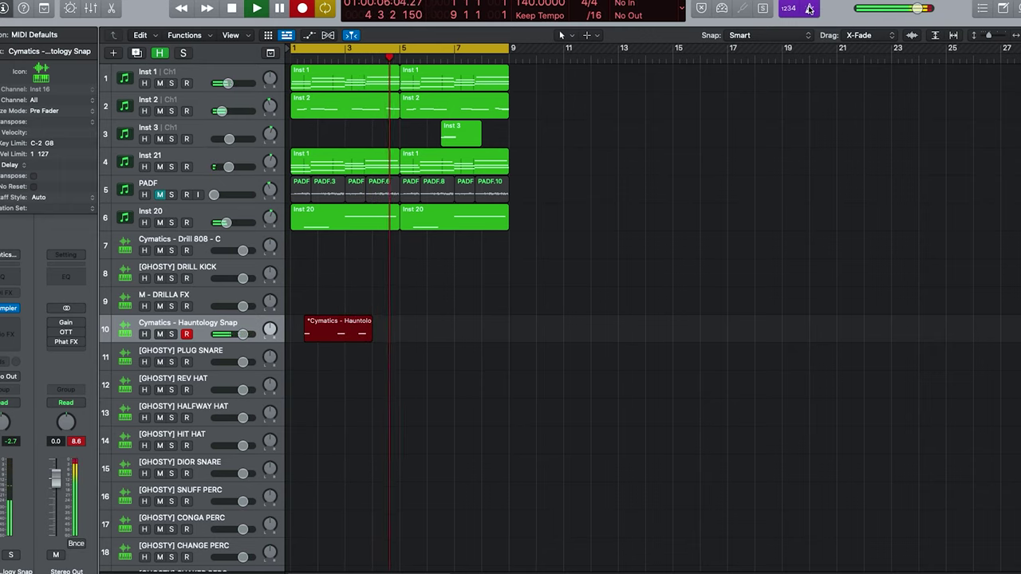
Step: Finish recording a four-hit Hauntology Snap region over bars 1–4 and set the track's volume to -6.0 dB
key("space")
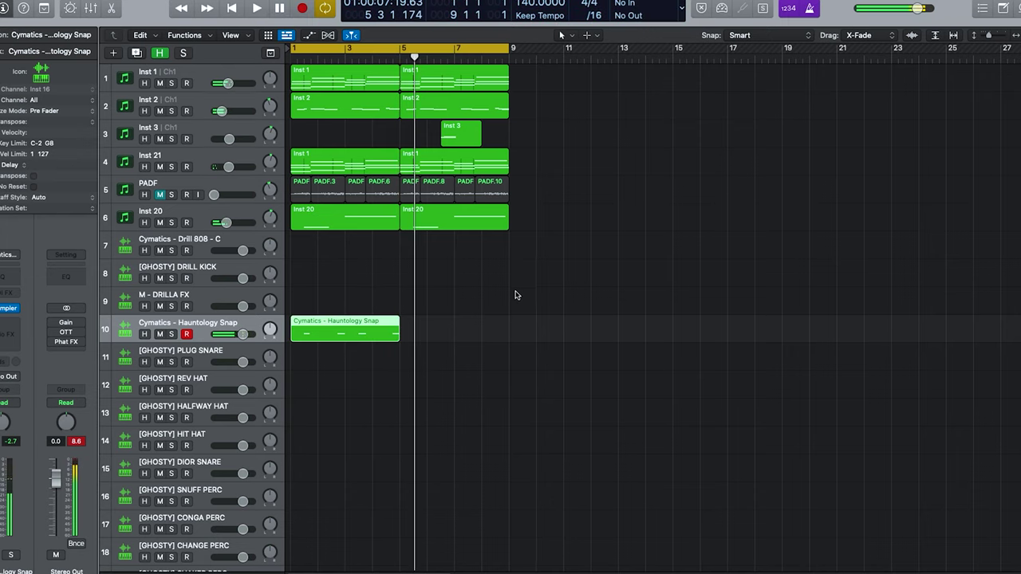
double_click(333, 338)
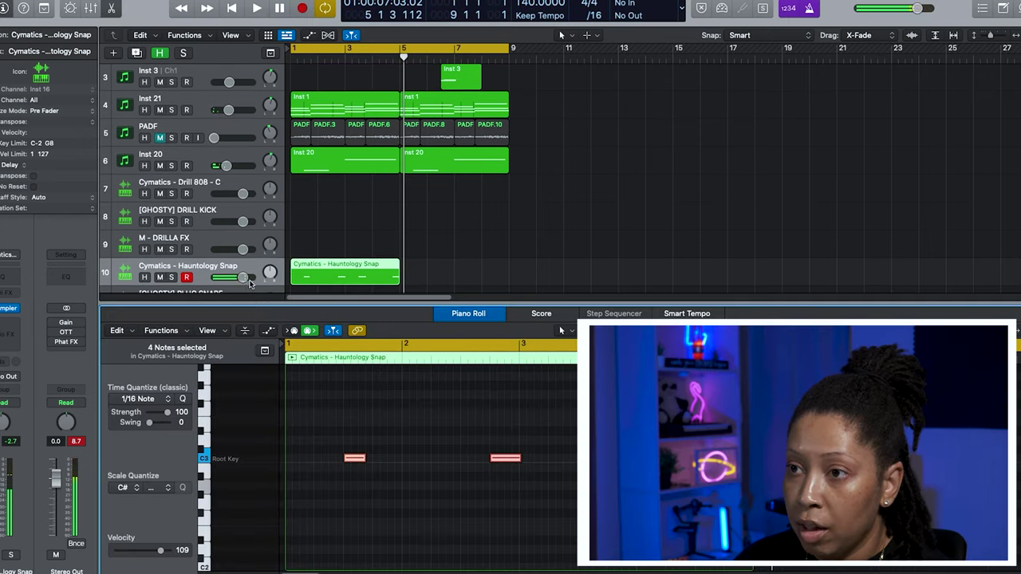
left_click_drag(243, 278, 239, 277)
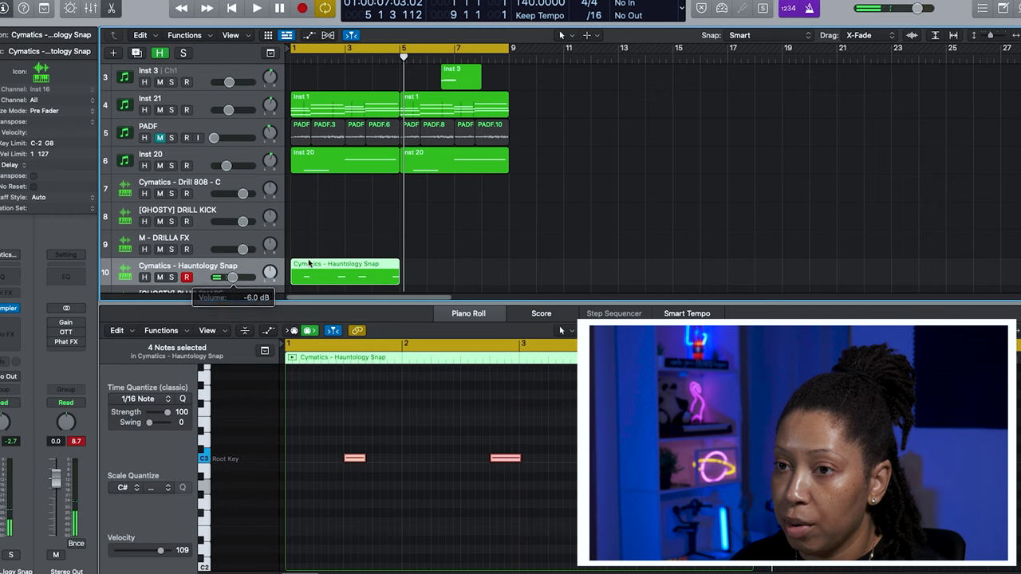
left_click(497, 240)
key("space")
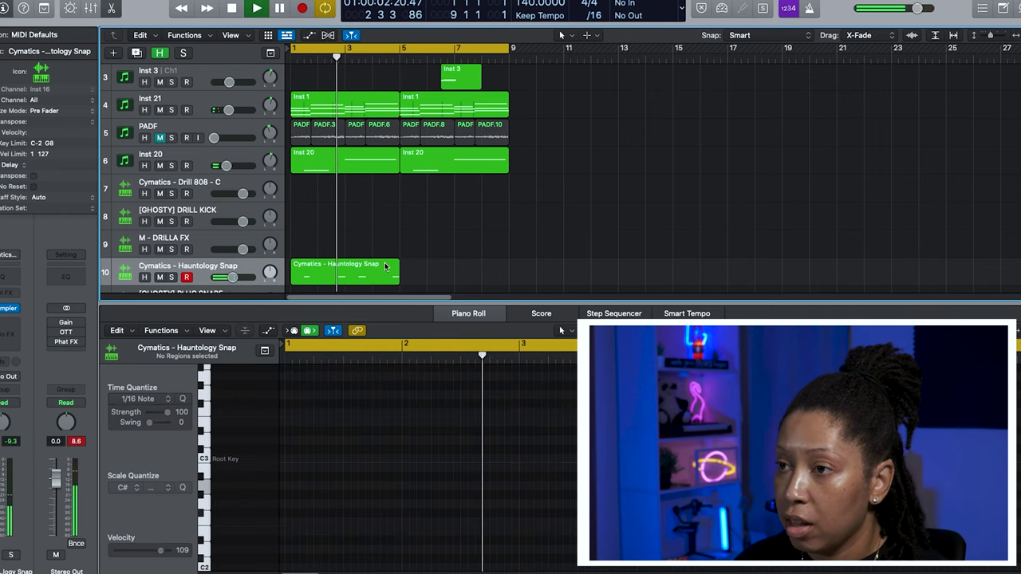
Step: Copy both Hauntology Snap regions onto the [GHOSTY] PLUG SNARE track and lower that track's volume
left_click_drag(456, 255, 335, 252)
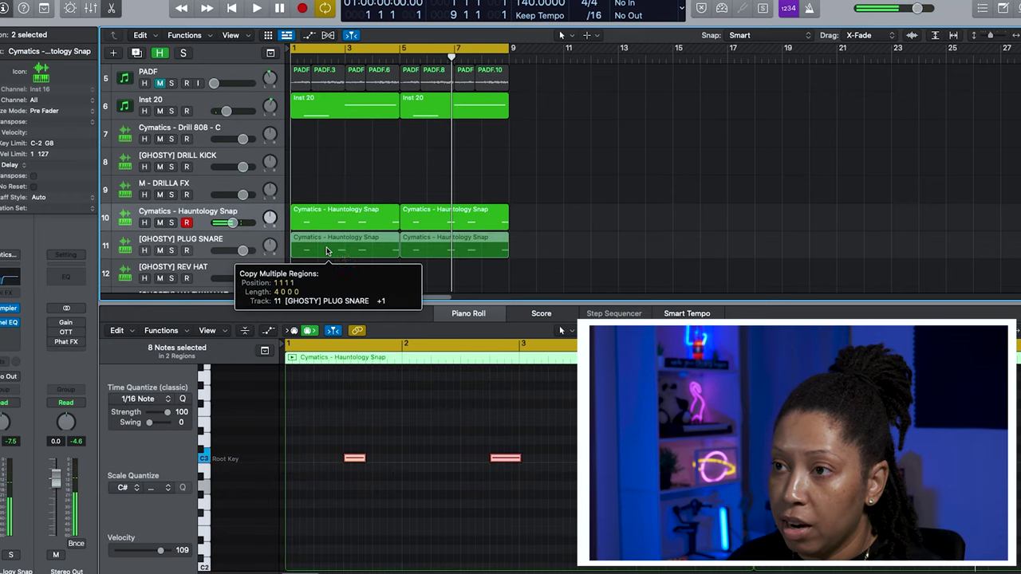
left_click_drag(234, 254, 235, 253)
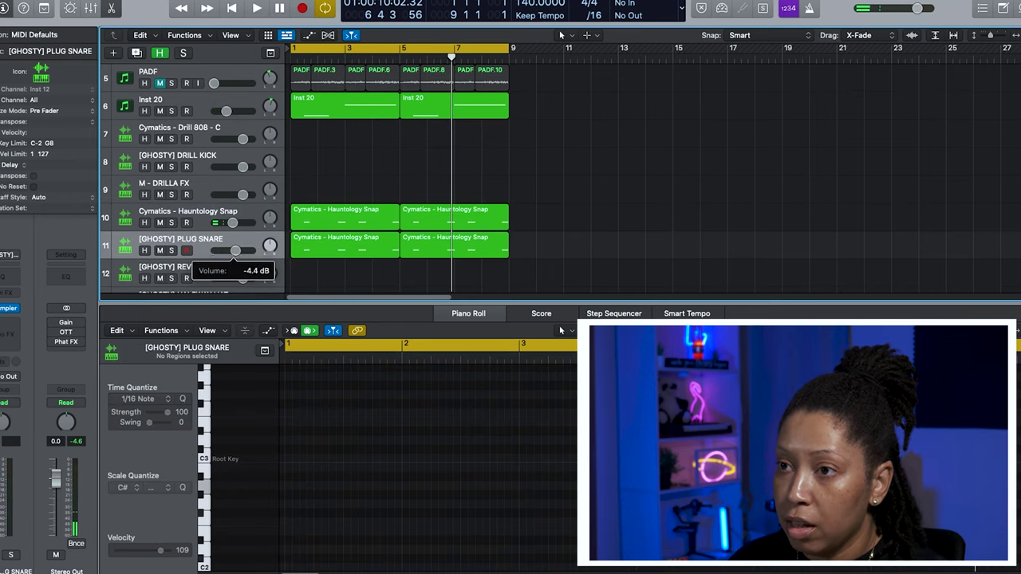
left_click(203, 250)
key("space")
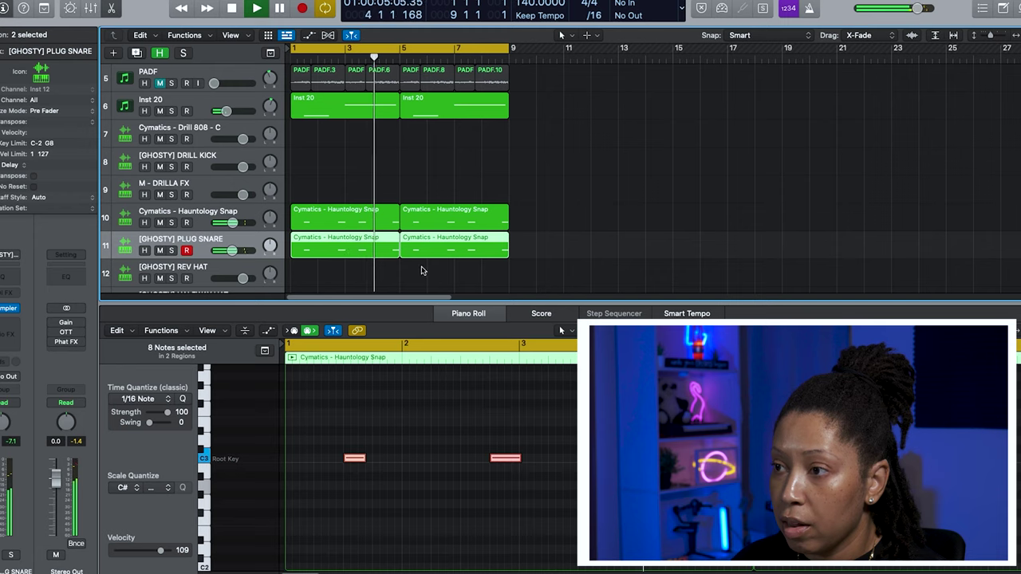
Step: Create a step pattern on the [GHOSTY] PLUG SNARE track with hits on steps 5, 15, 21 and 31
left_click(606, 314)
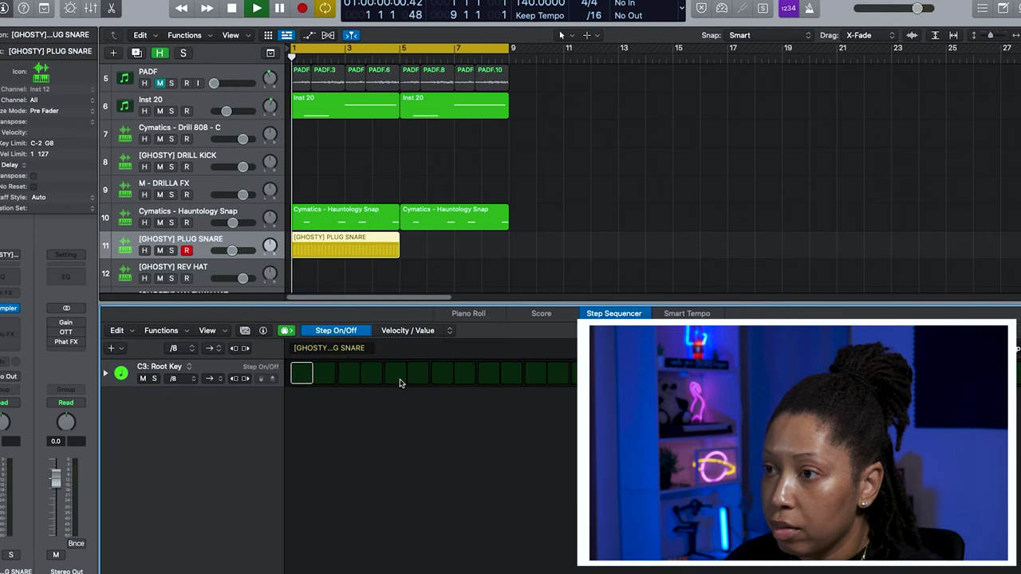
left_click(389, 375)
key("space")
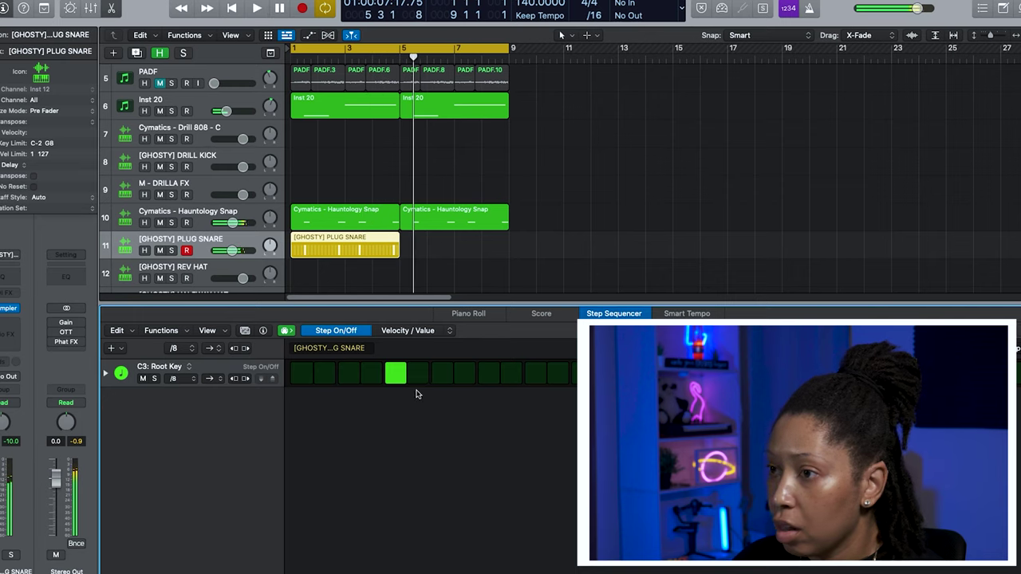
key("space")
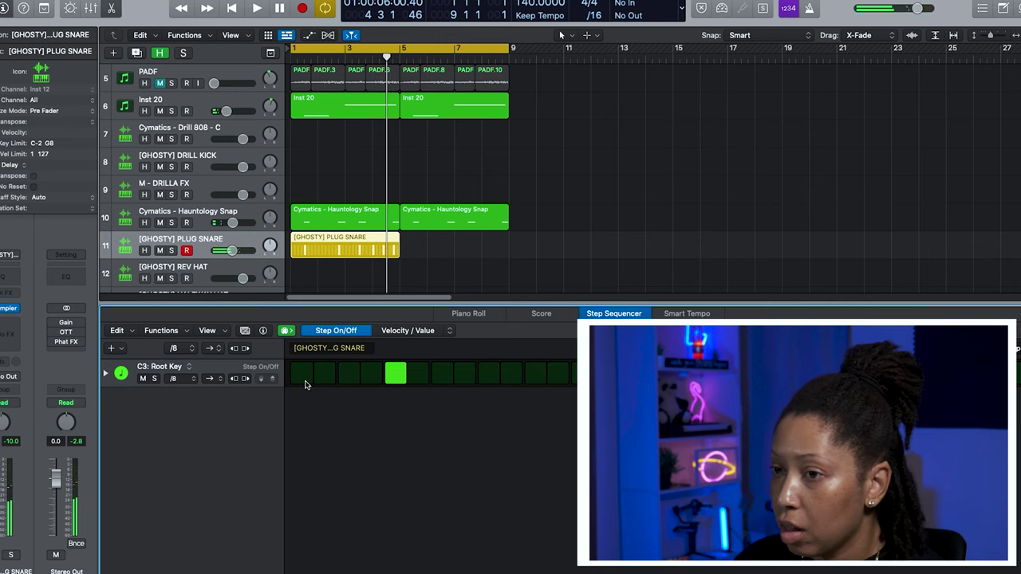
Step: Expand the snare pattern's Root Key row, change its Gate subrow to Note Repeat and play the loop
left_click(104, 375)
left_click(269, 421)
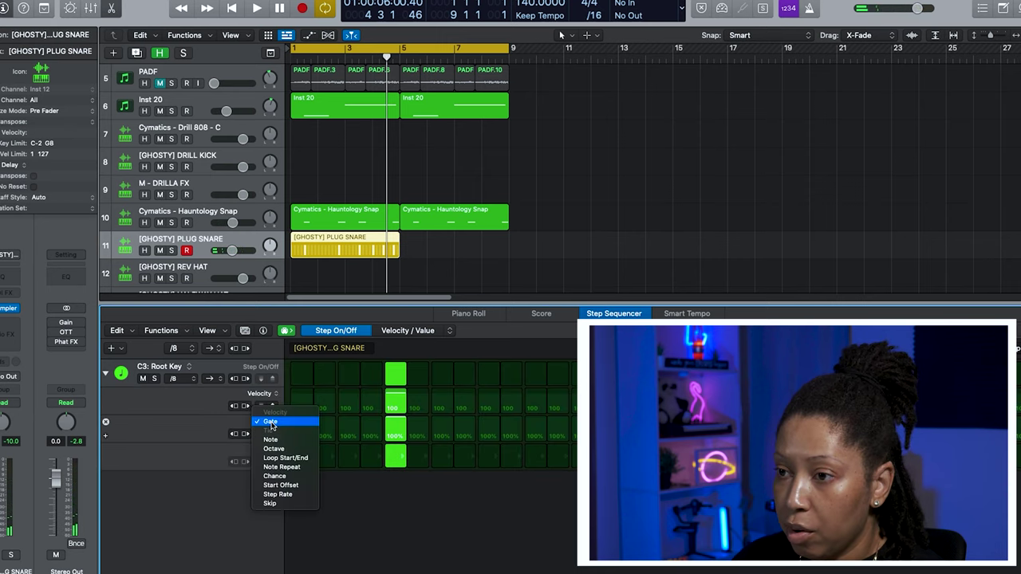
left_click(284, 467)
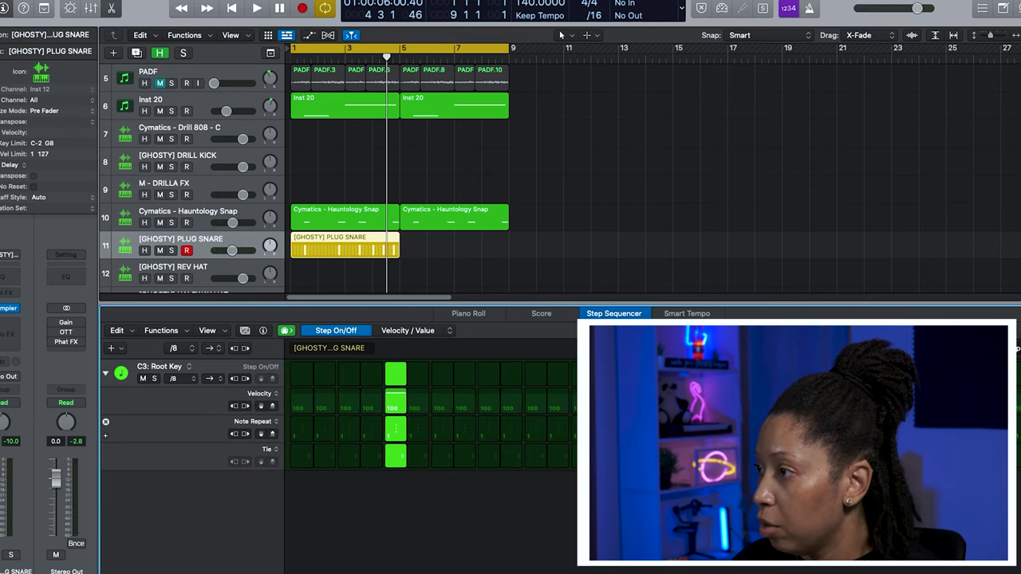
key("space")
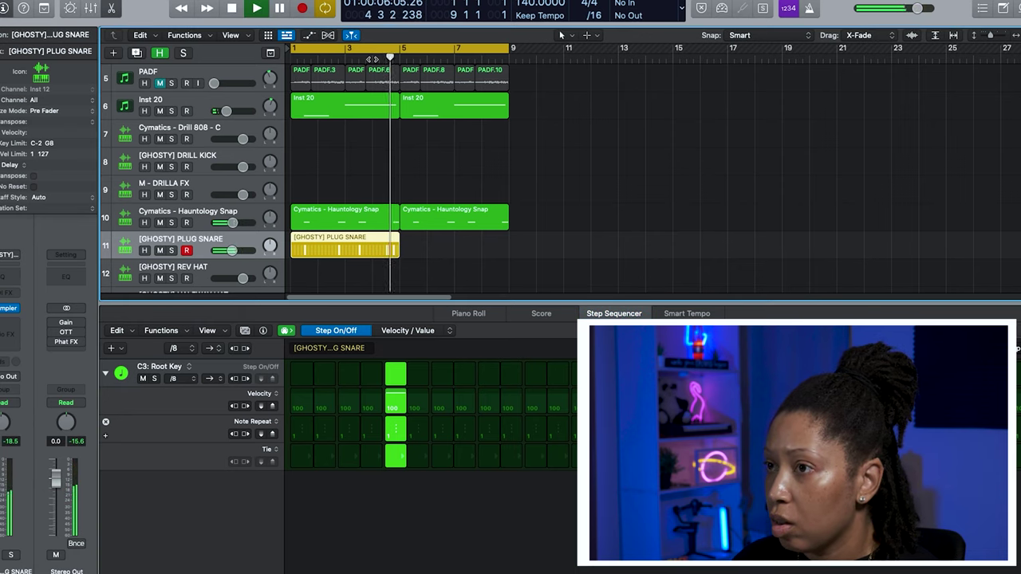
key("space")
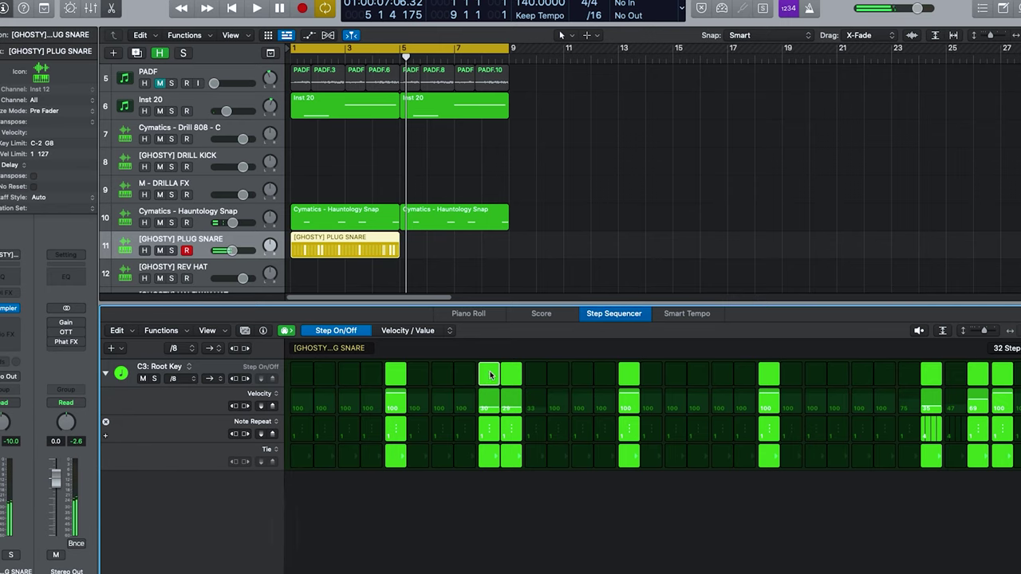
Step: Tie steps 9 and 10 of the snare pattern into one hit with a note repeat of 2, and play it
left_click_drag(490, 373, 502, 375)
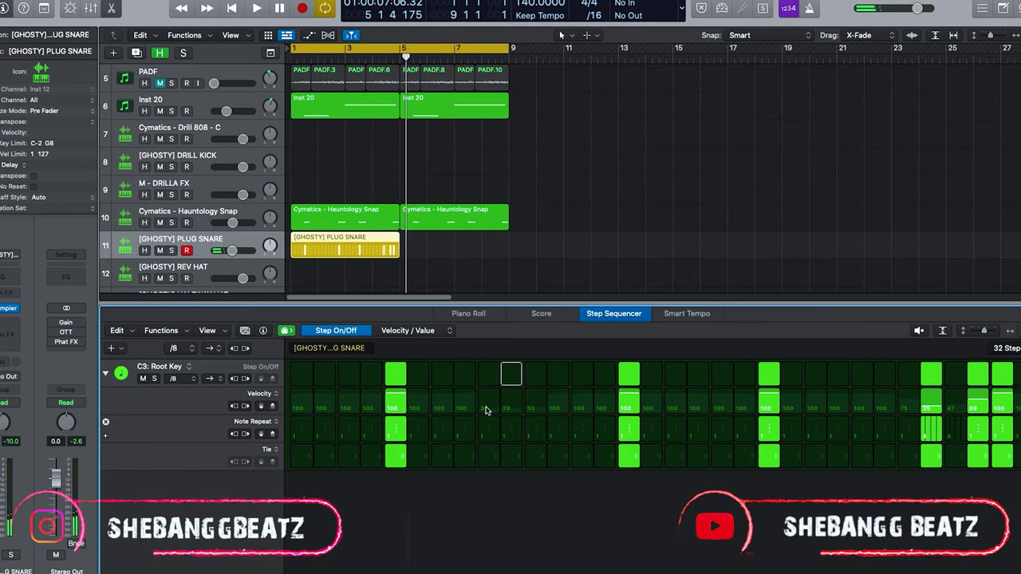
left_click(489, 373)
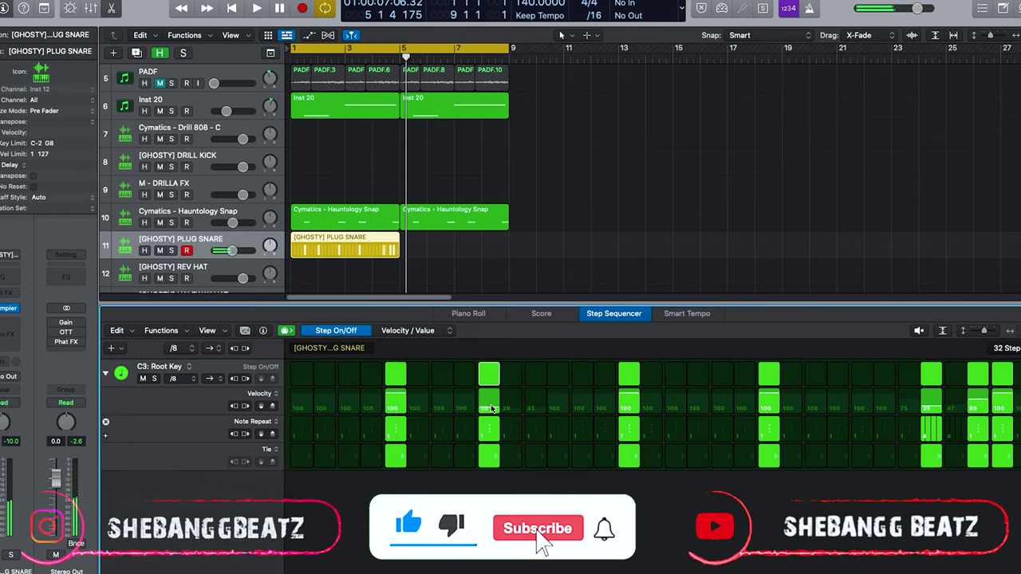
left_click(506, 458)
left_click_drag(498, 426, 497, 439)
key("space")
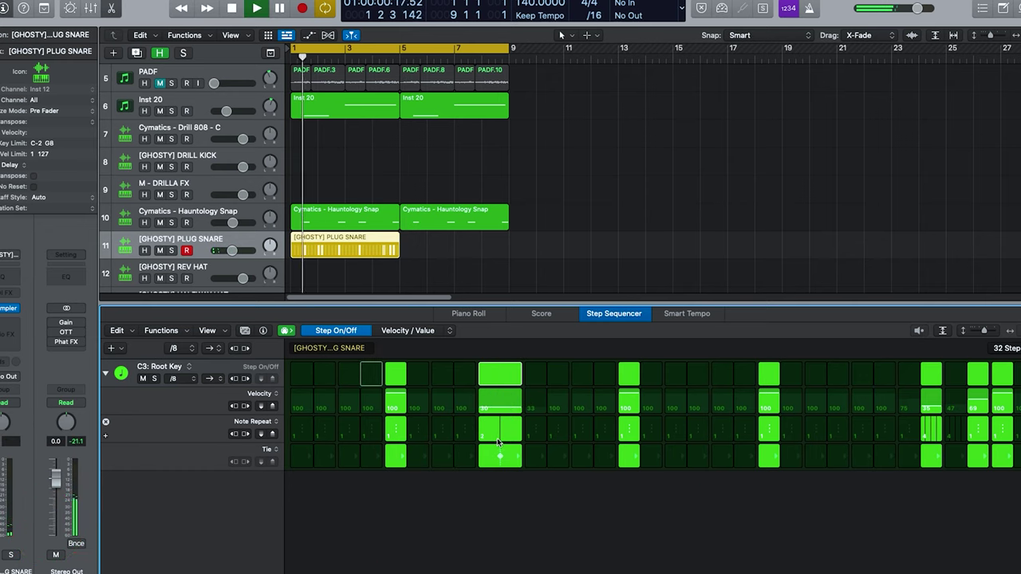